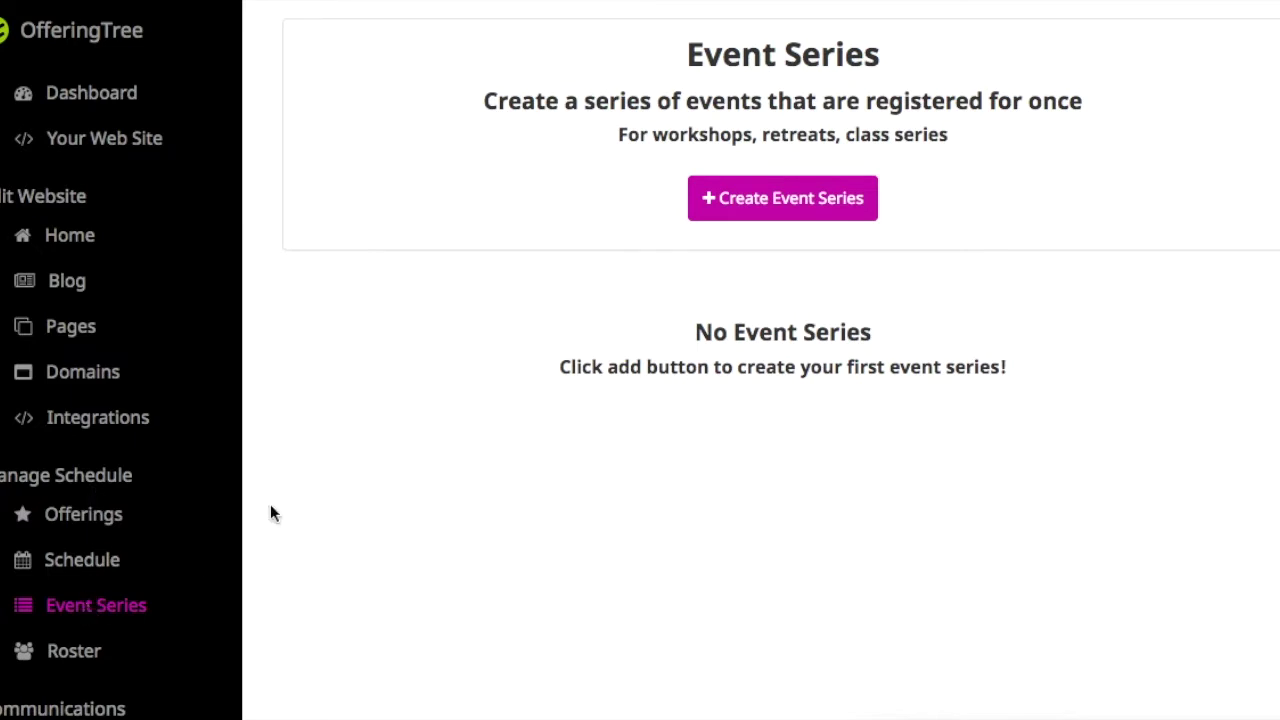
# - Start a new event series based on the Intro to Mindful Yoga offering
pyautogui.click(782, 212)
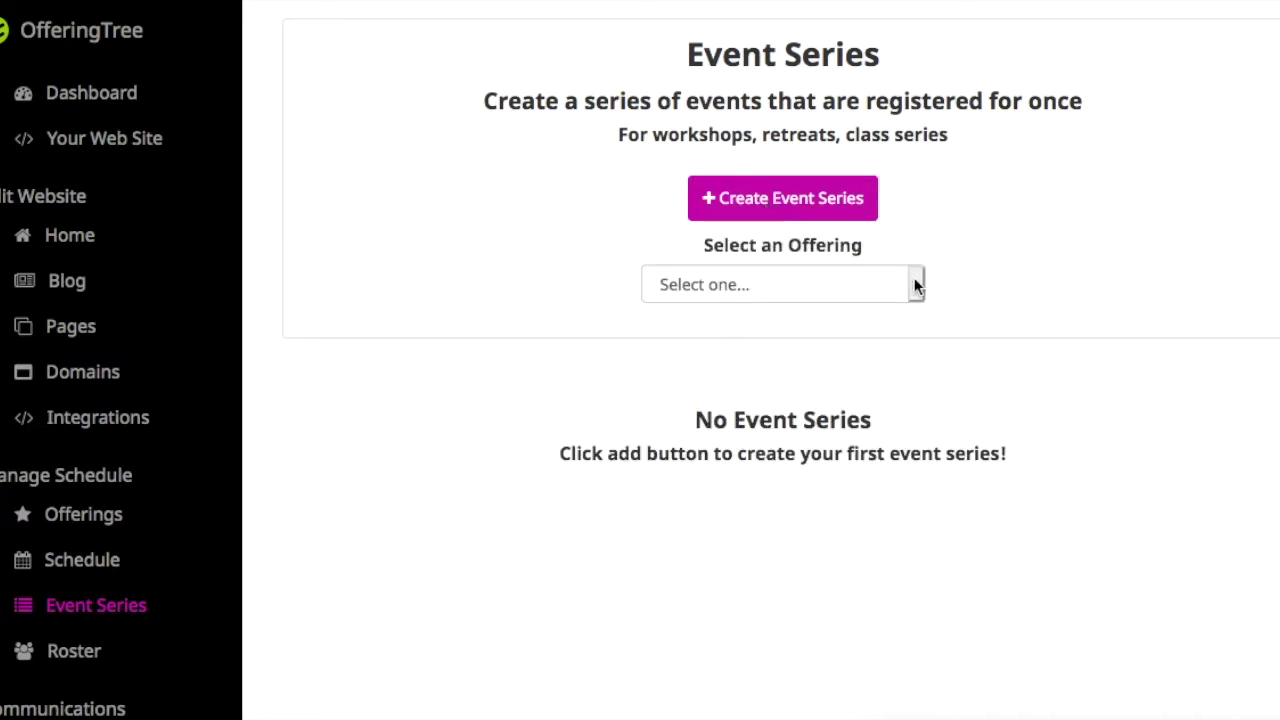
pyautogui.click(914, 286)
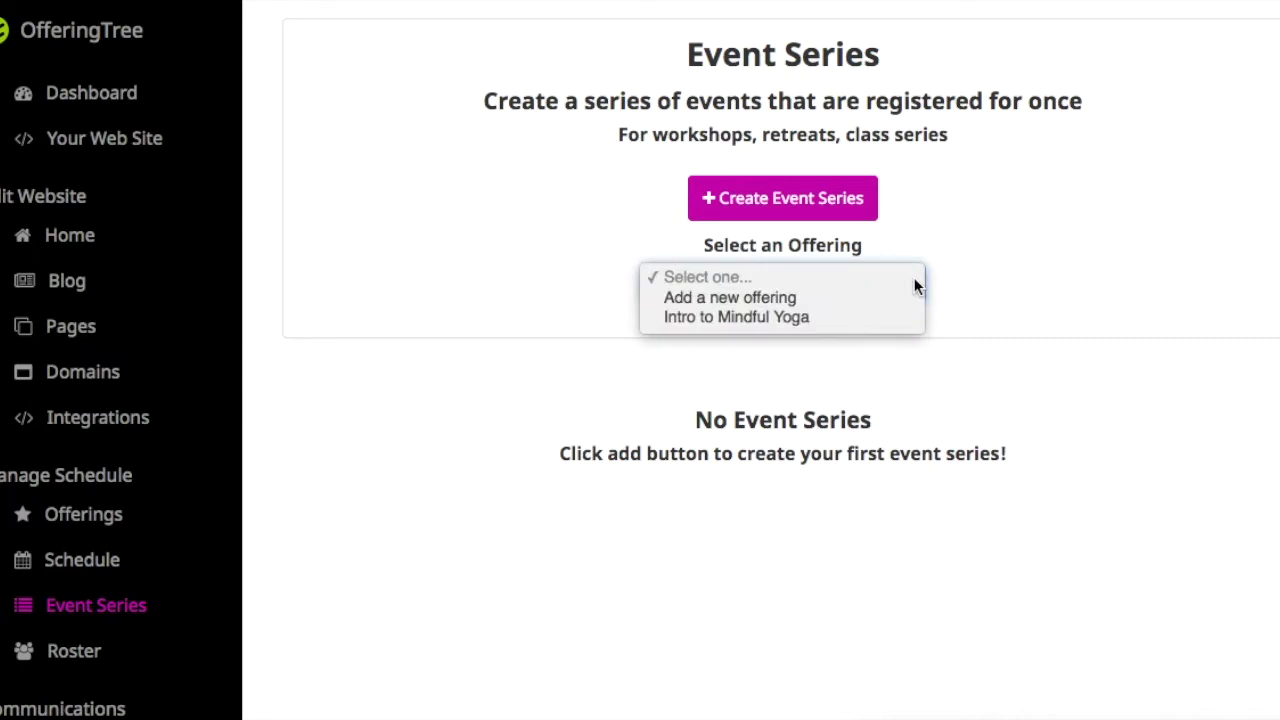
pyautogui.click(825, 318)
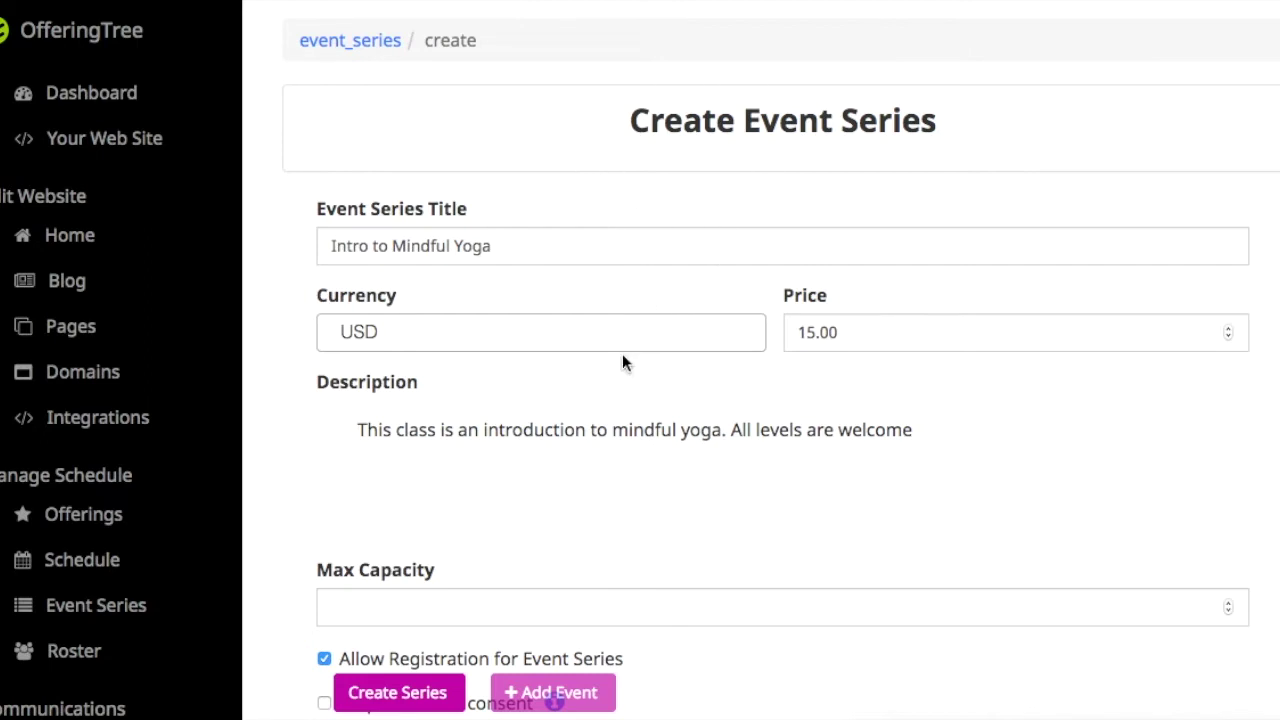
pyautogui.scroll(-1, 622, 363)
pyautogui.moveTo(493, 158); pyautogui.dragTo(296, 148)
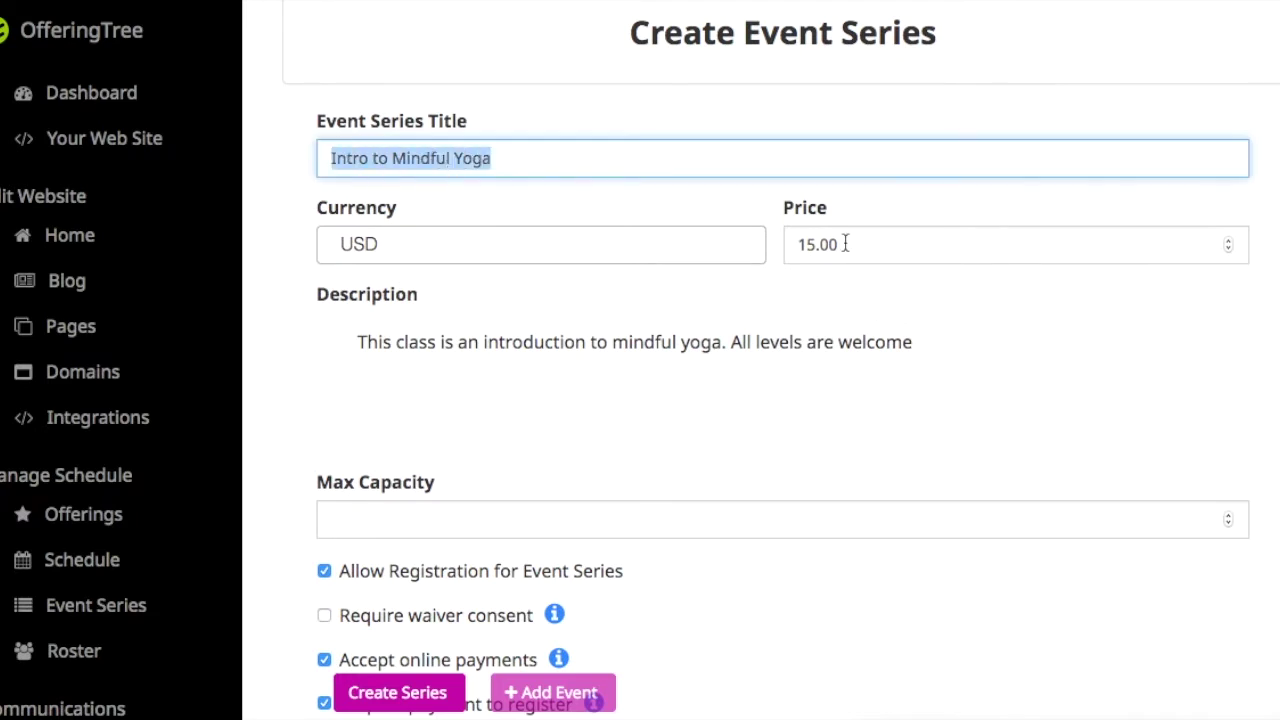
pyautogui.moveTo(358, 342); pyautogui.dragTo(914, 349)
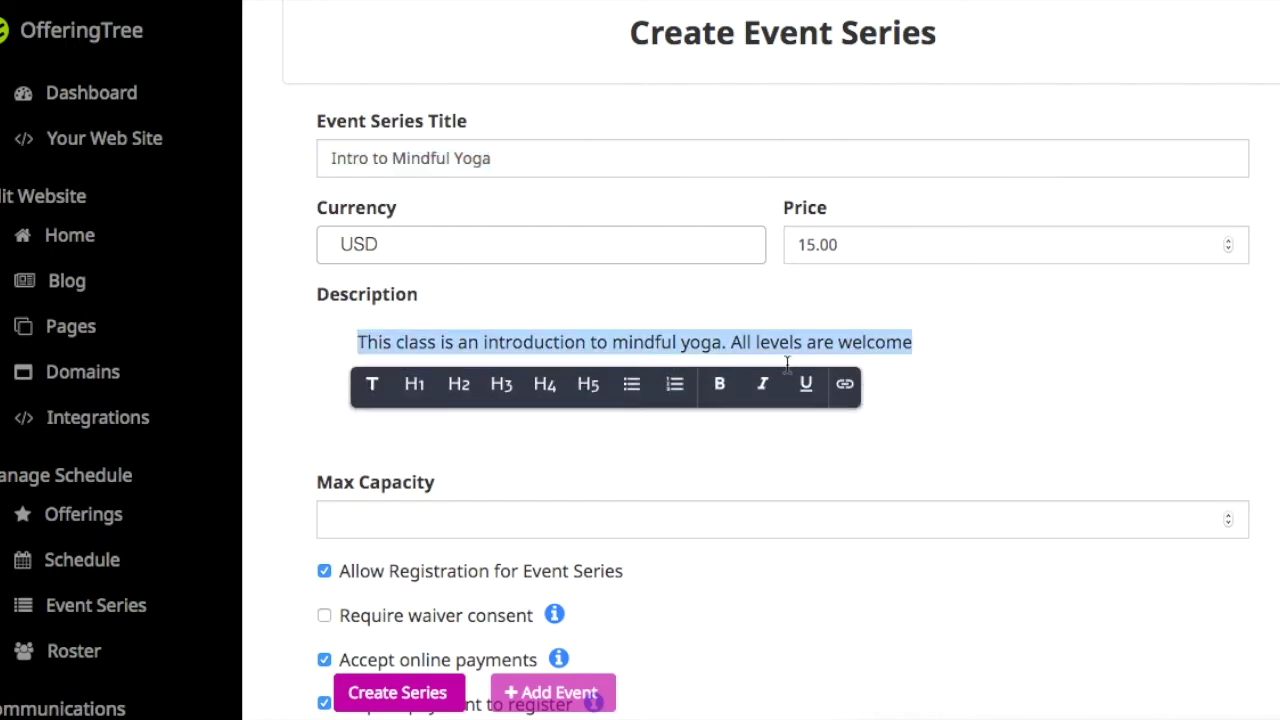
pyautogui.click(773, 416)
pyautogui.scroll(-3, 743, 420)
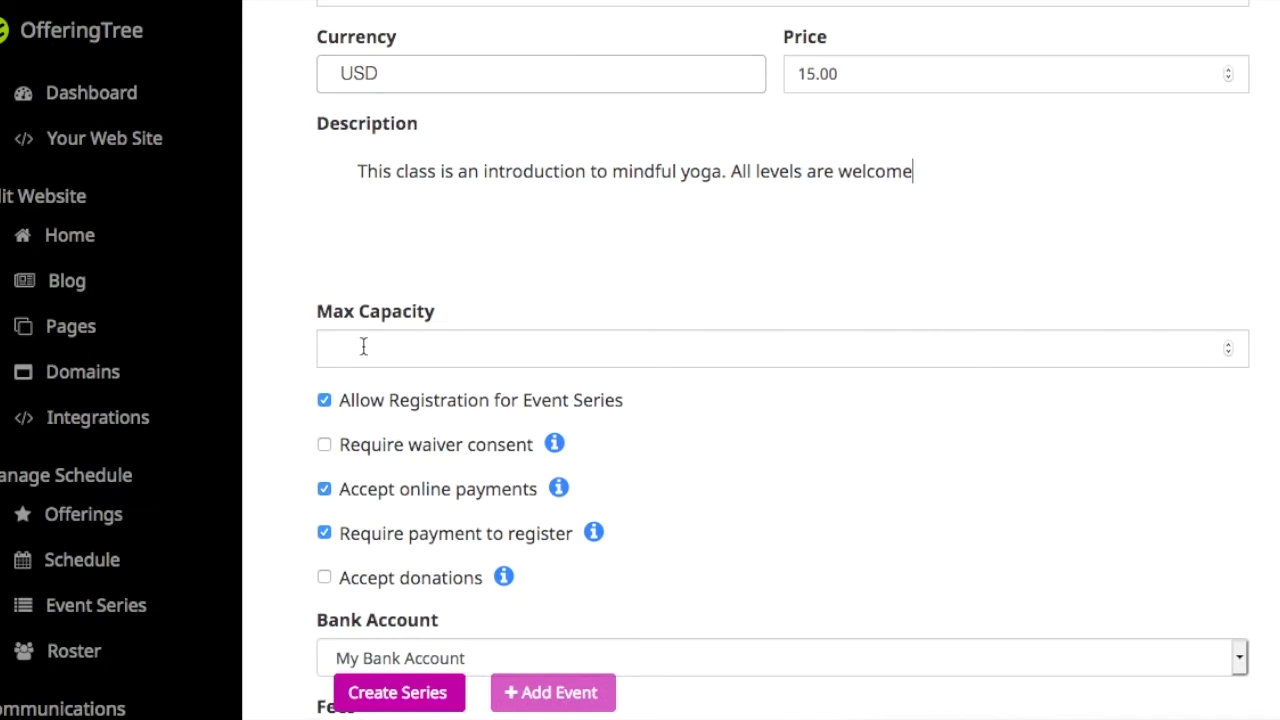
# - Set the series' max capacity to 25 and require waiver consent, creating the Default Waiver with the provided text
pyautogui.click(363, 346)
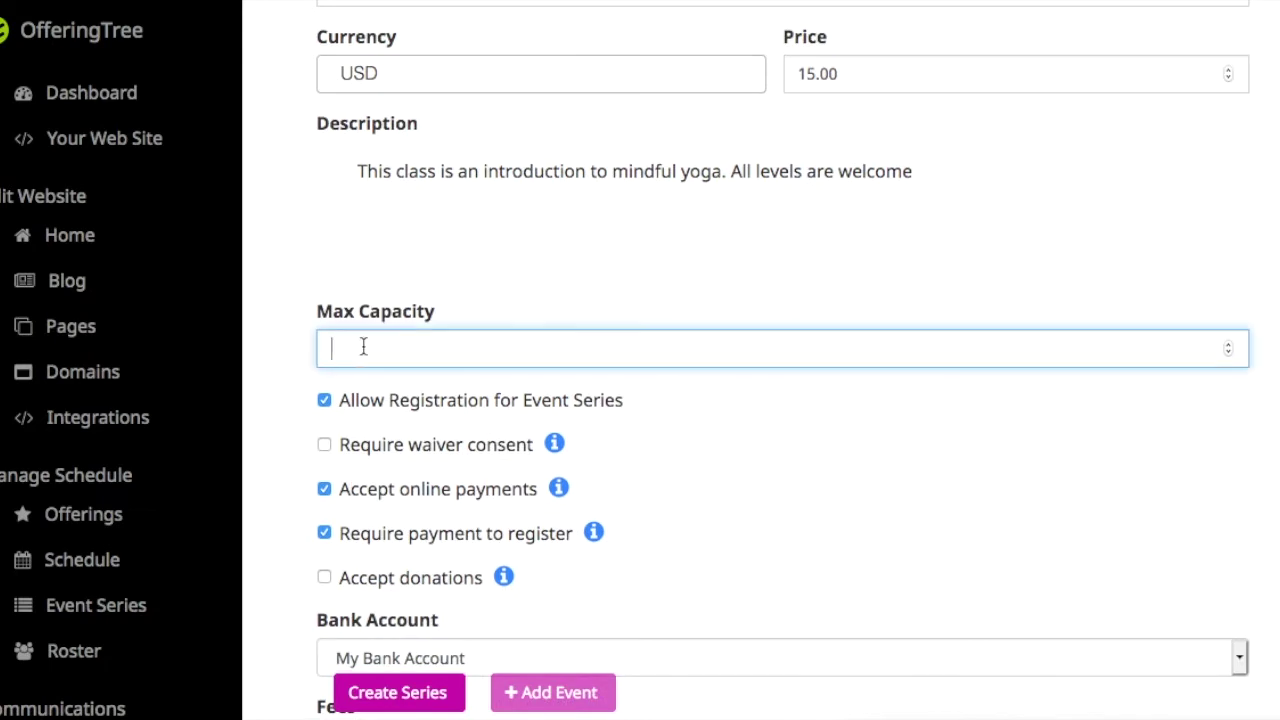
pyautogui.write('25')
pyautogui.click(325, 445)
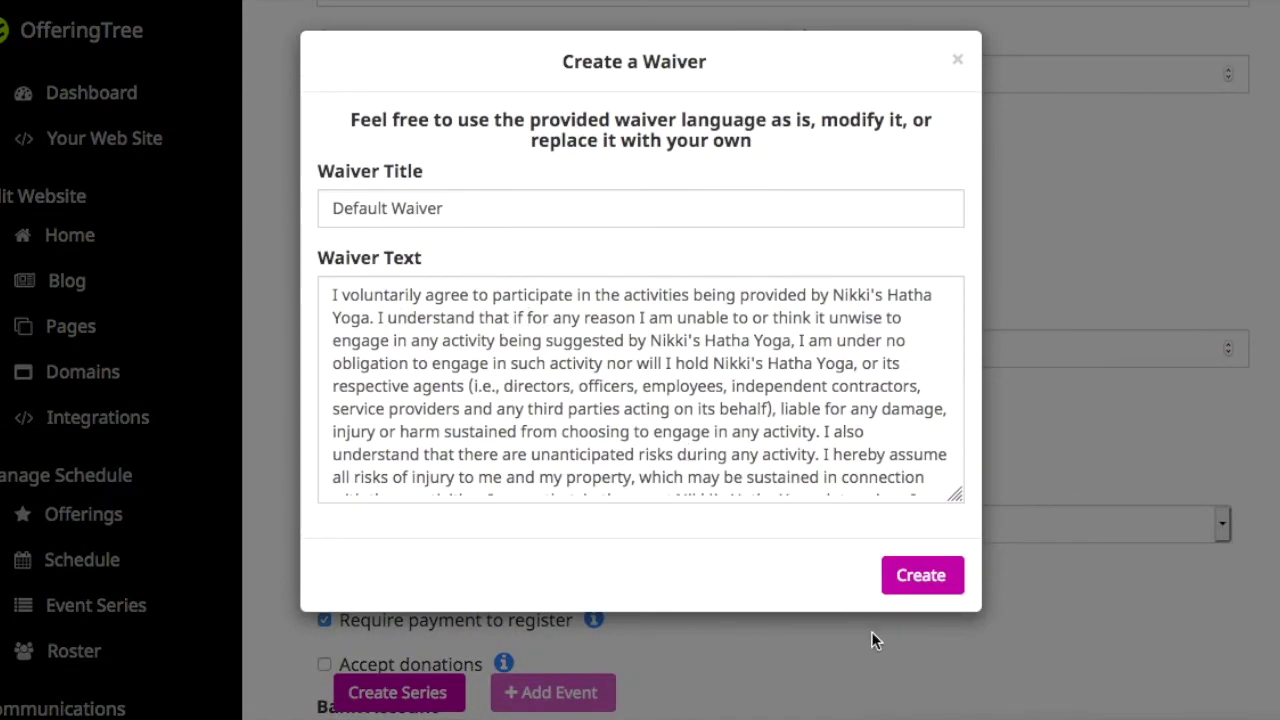
pyautogui.click(921, 577)
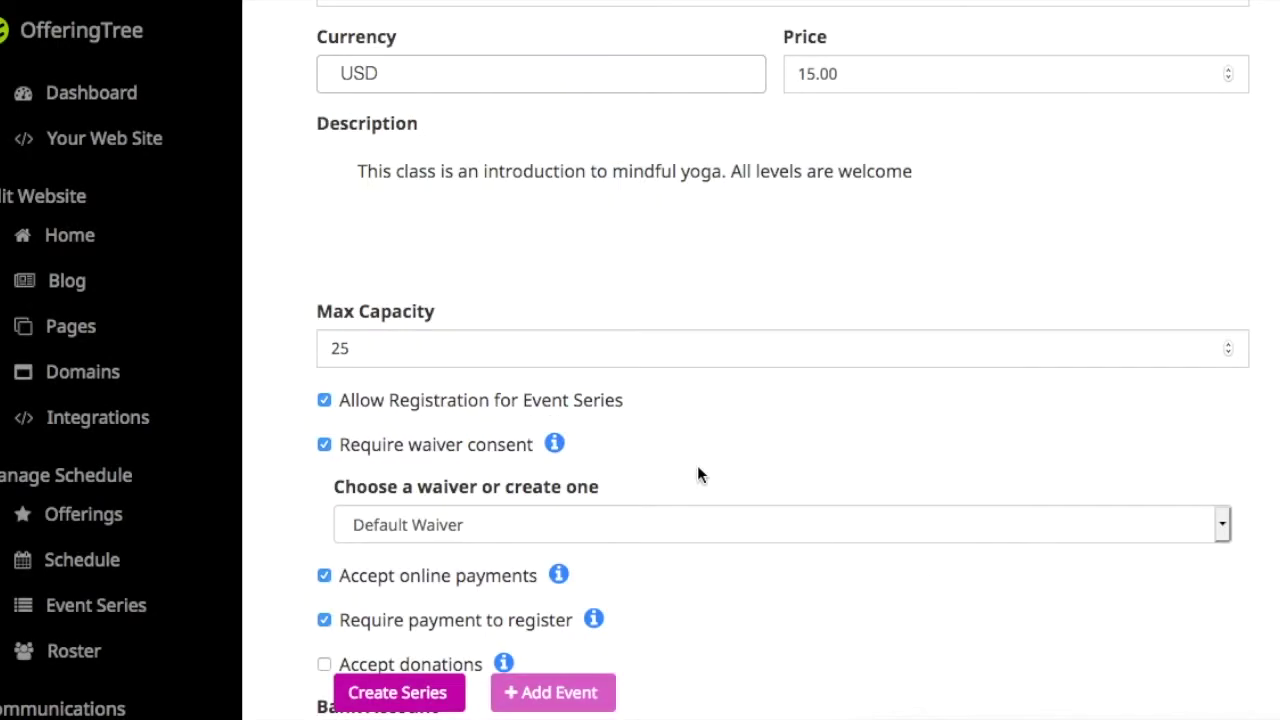
# - Accept donations for the series and choose My Bank Account as its bank account
pyautogui.scroll(-2, 530, 488)
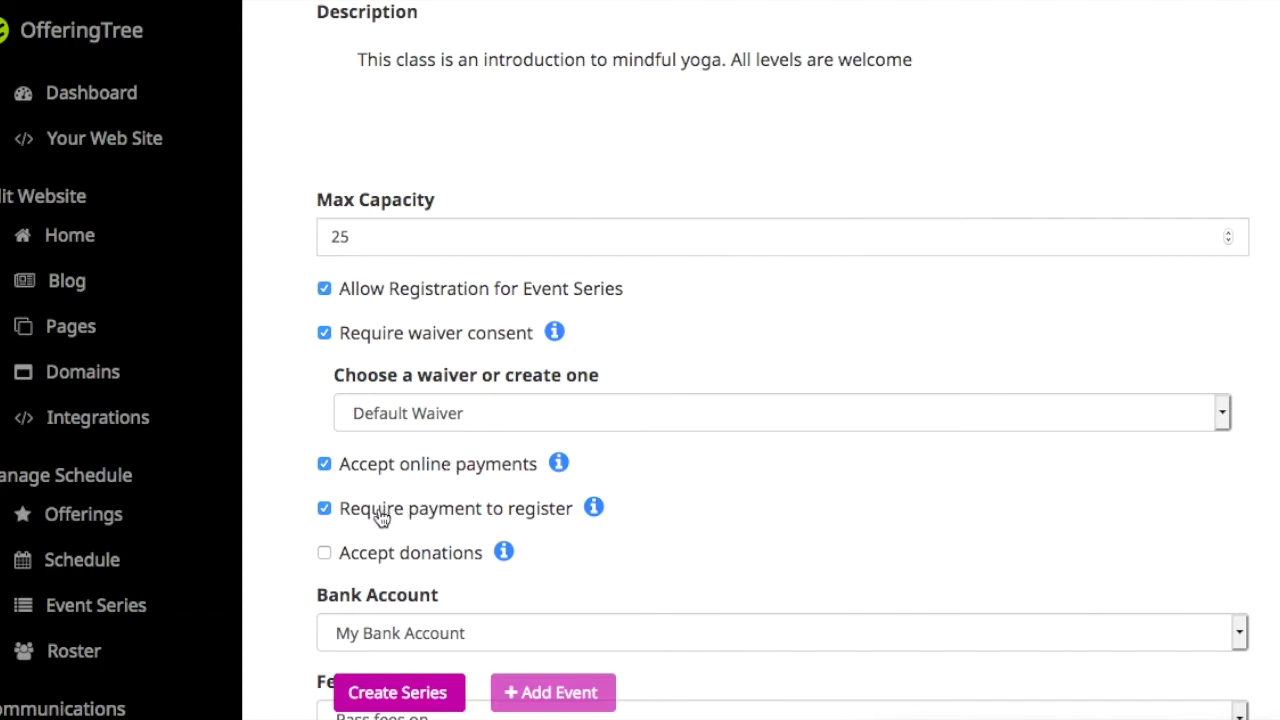
pyautogui.click(323, 554)
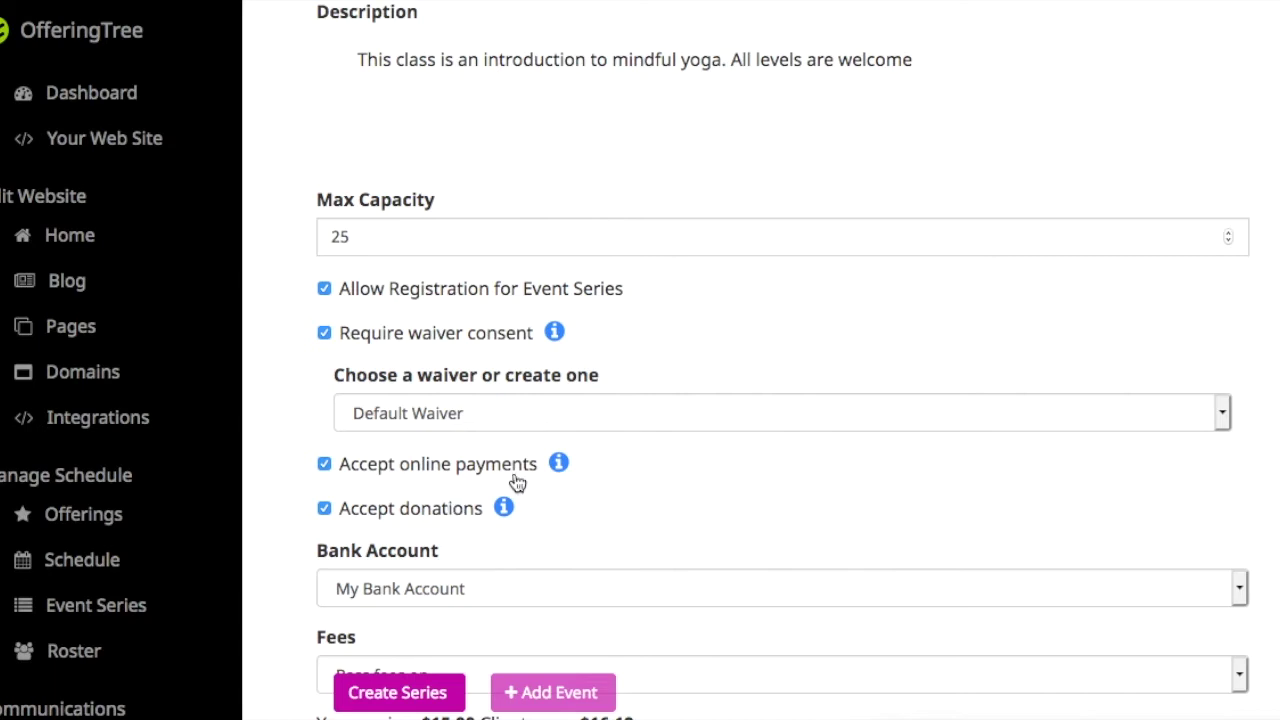
pyautogui.scroll(-2, 713, 455)
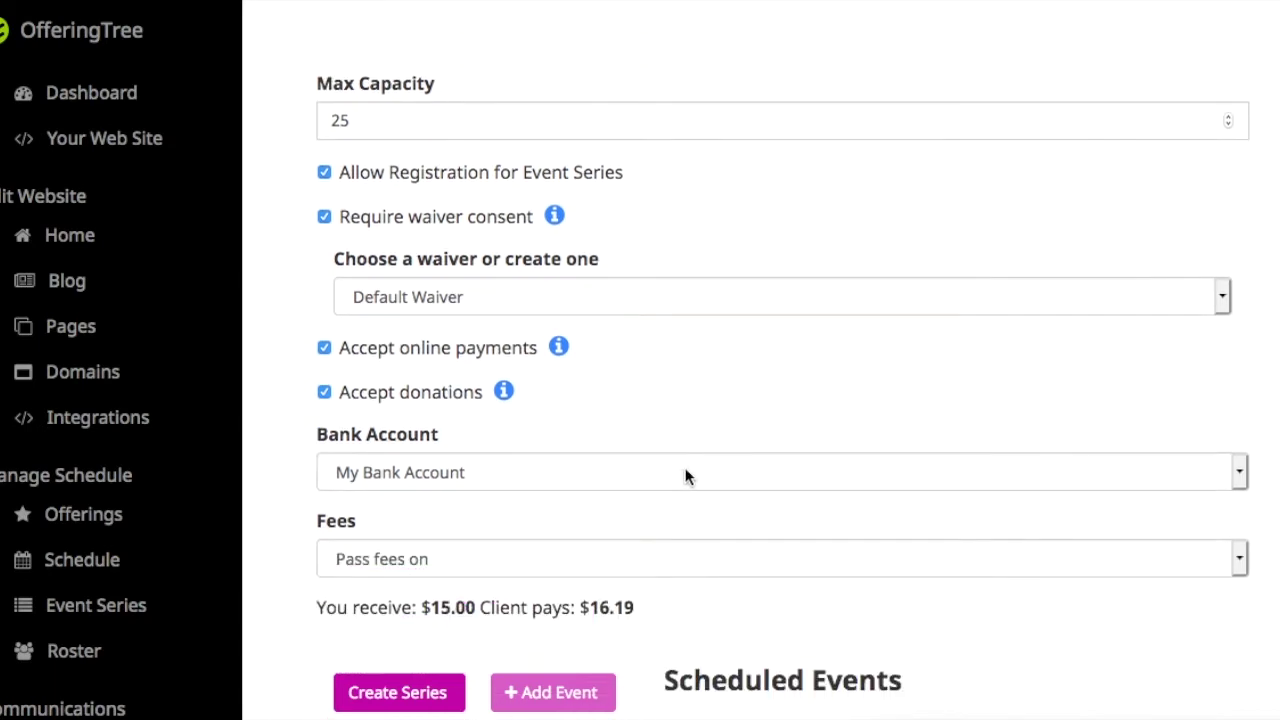
pyautogui.click(664, 472)
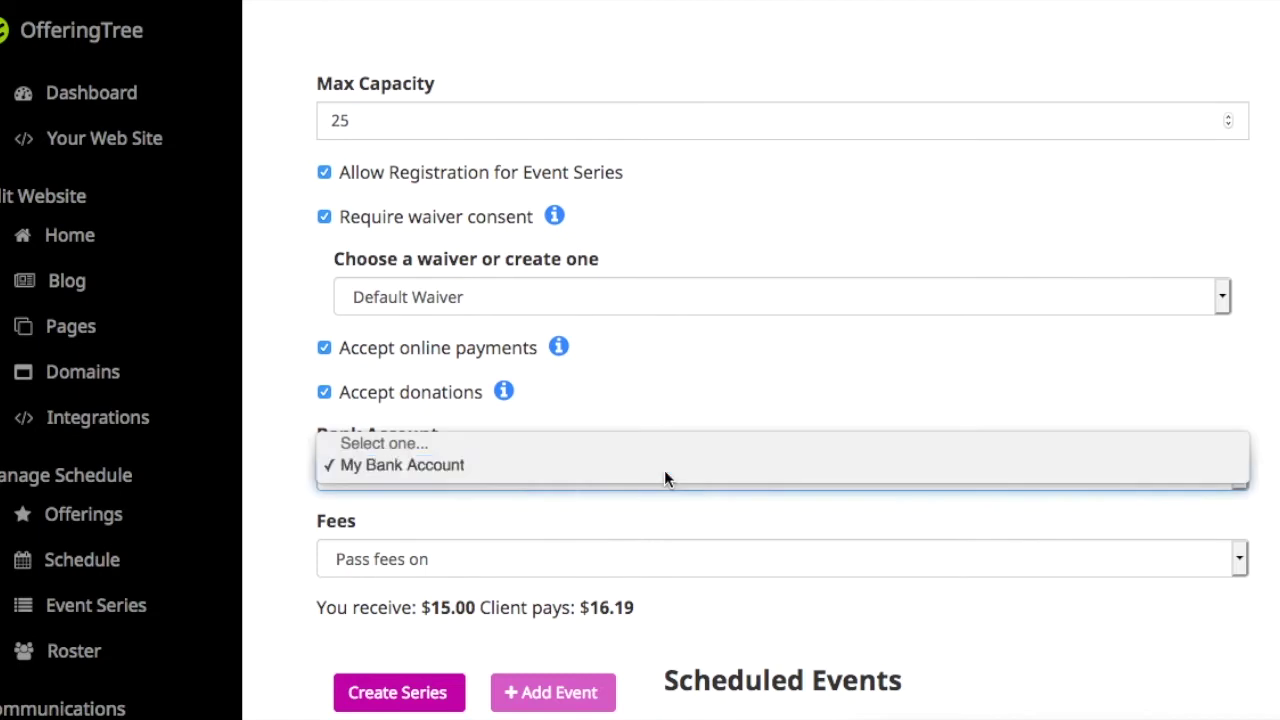
pyautogui.click(664, 472)
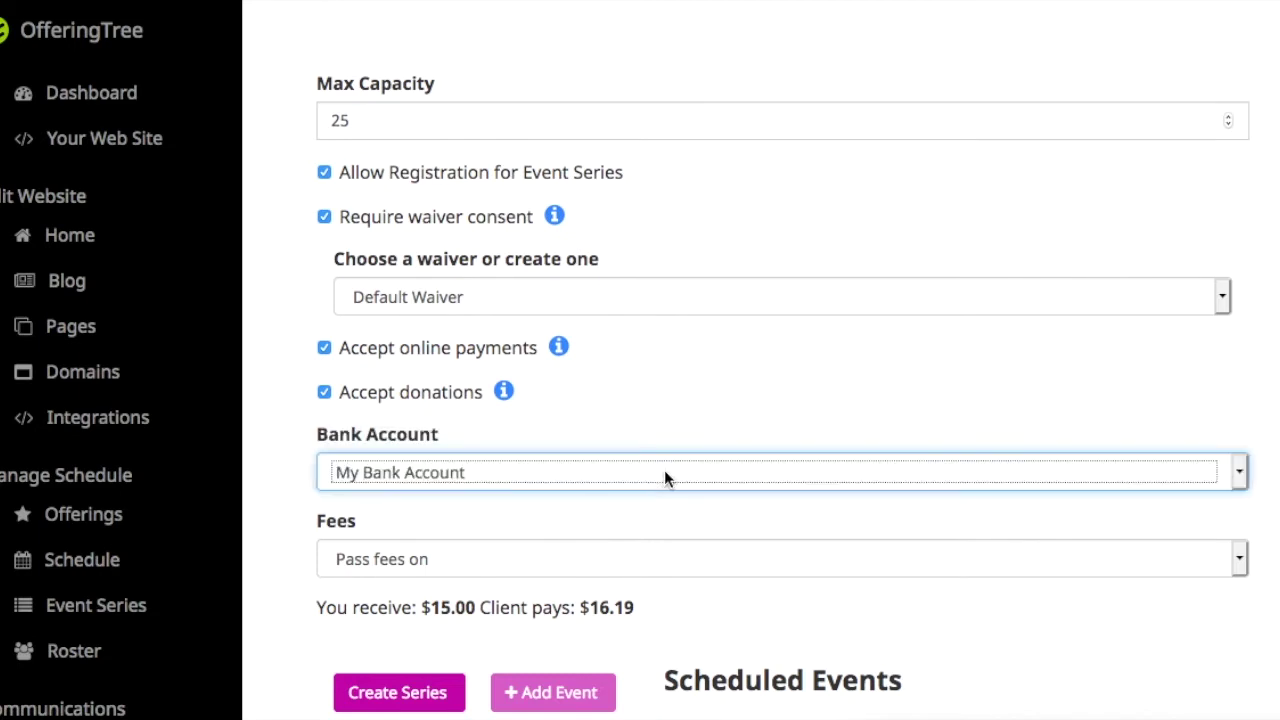
# - Set the series' fees to Absorb fees and create the event series
pyautogui.click(575, 564)
pyautogui.click(561, 574)
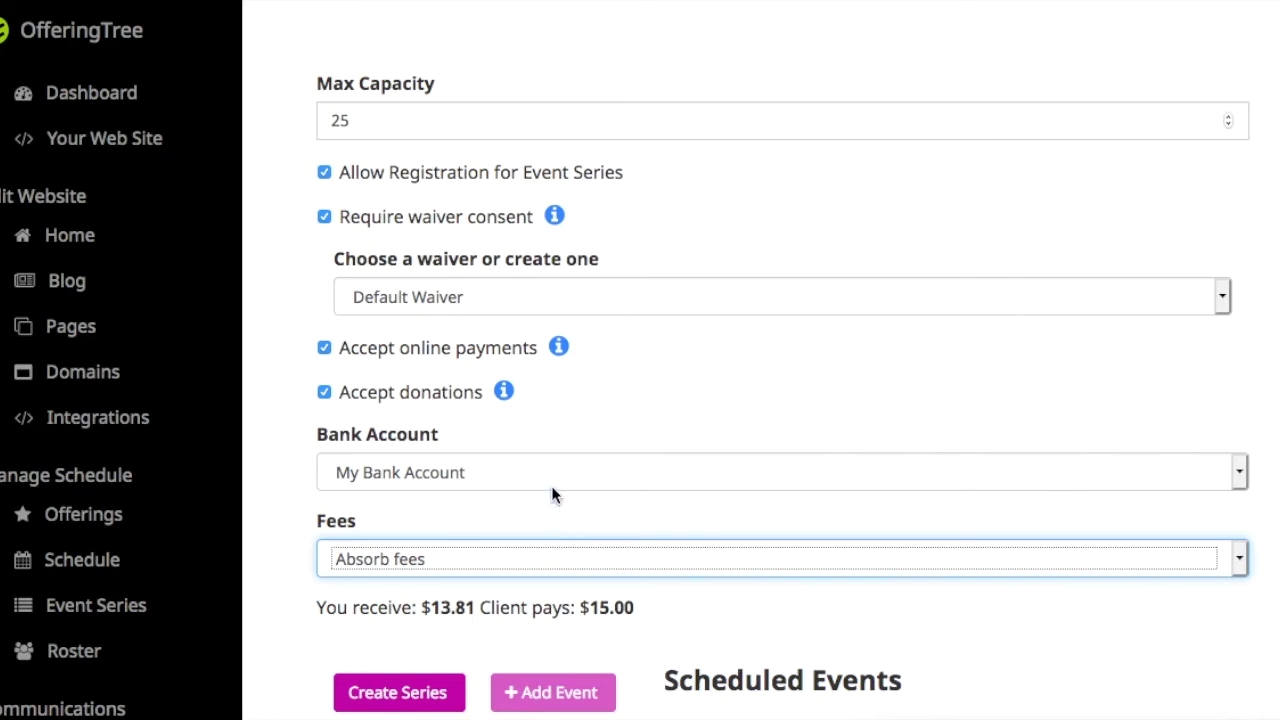
pyautogui.scroll(5, 629, 319)
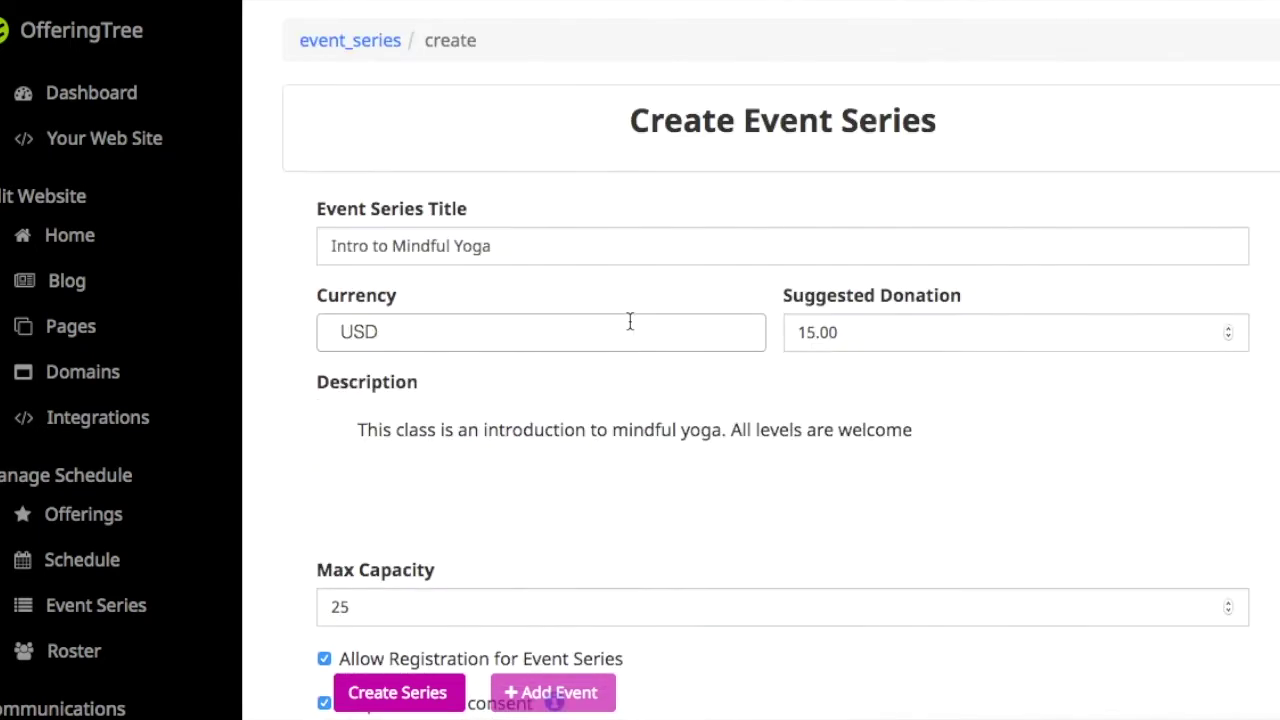
pyautogui.scroll(-1, 630, 321)
pyautogui.scroll(-4, 530, 240)
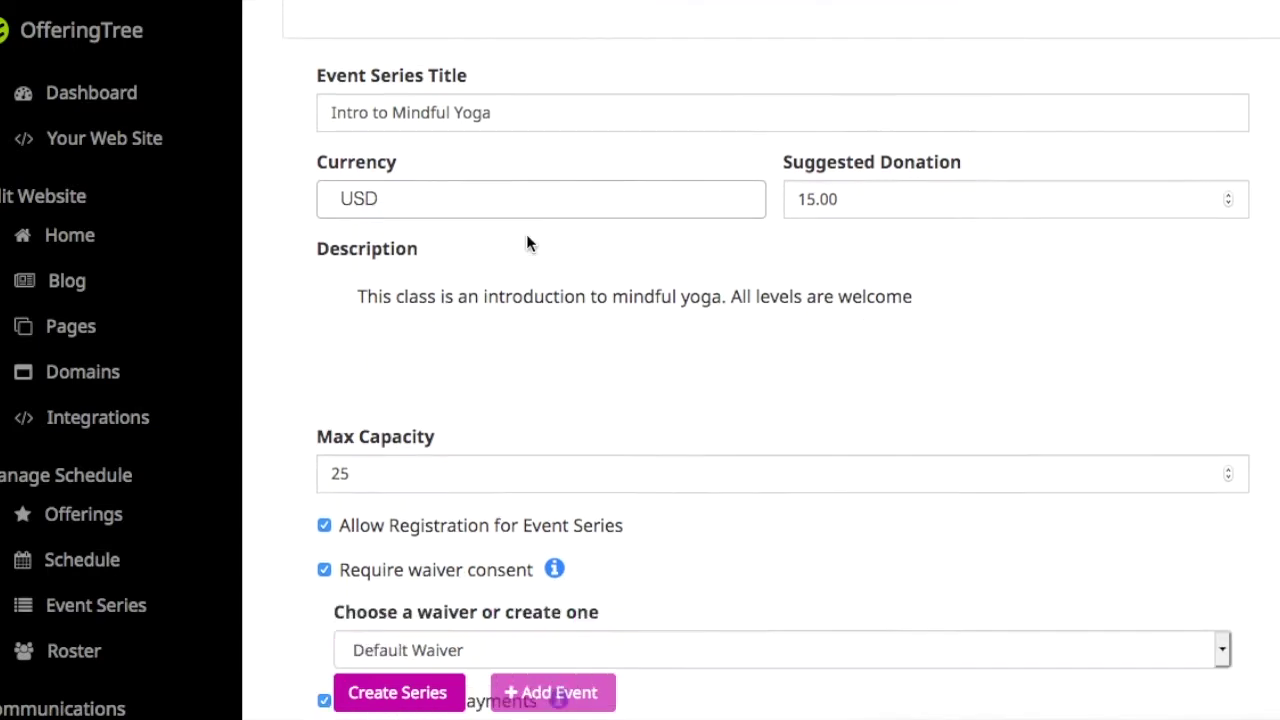
pyautogui.scroll(-3, 480, 410)
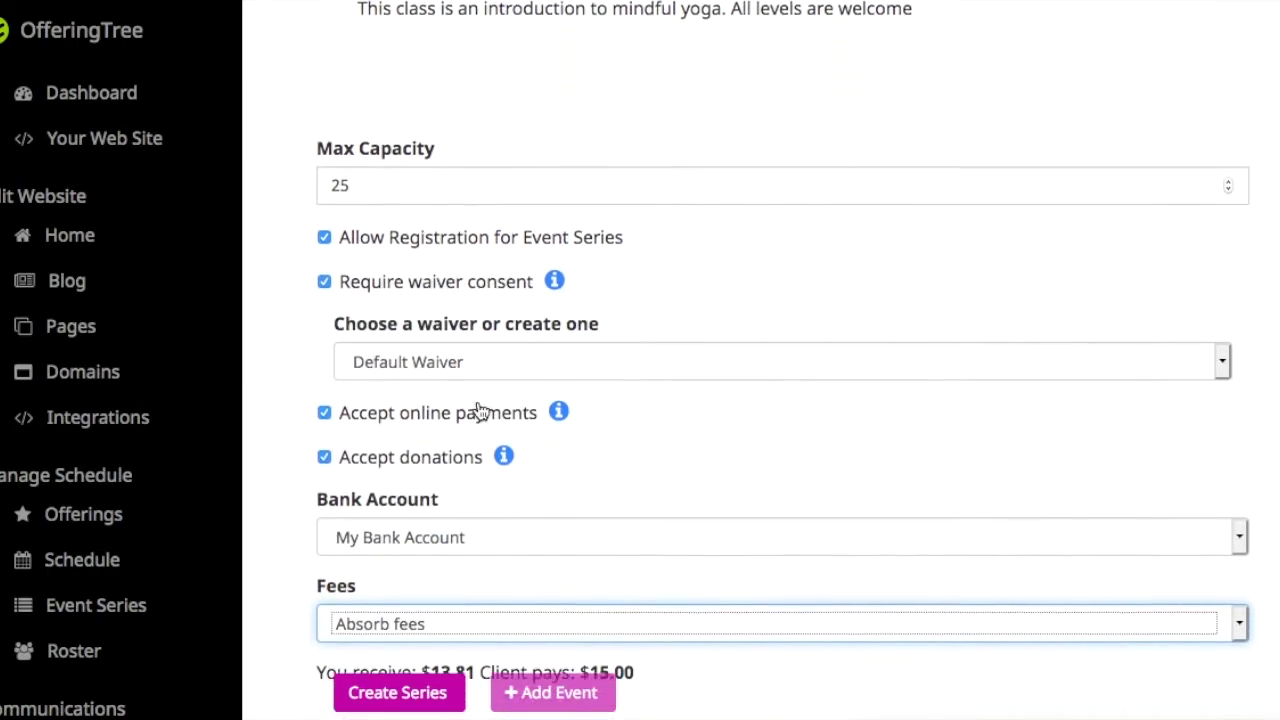
pyautogui.scroll(-2, 458, 445)
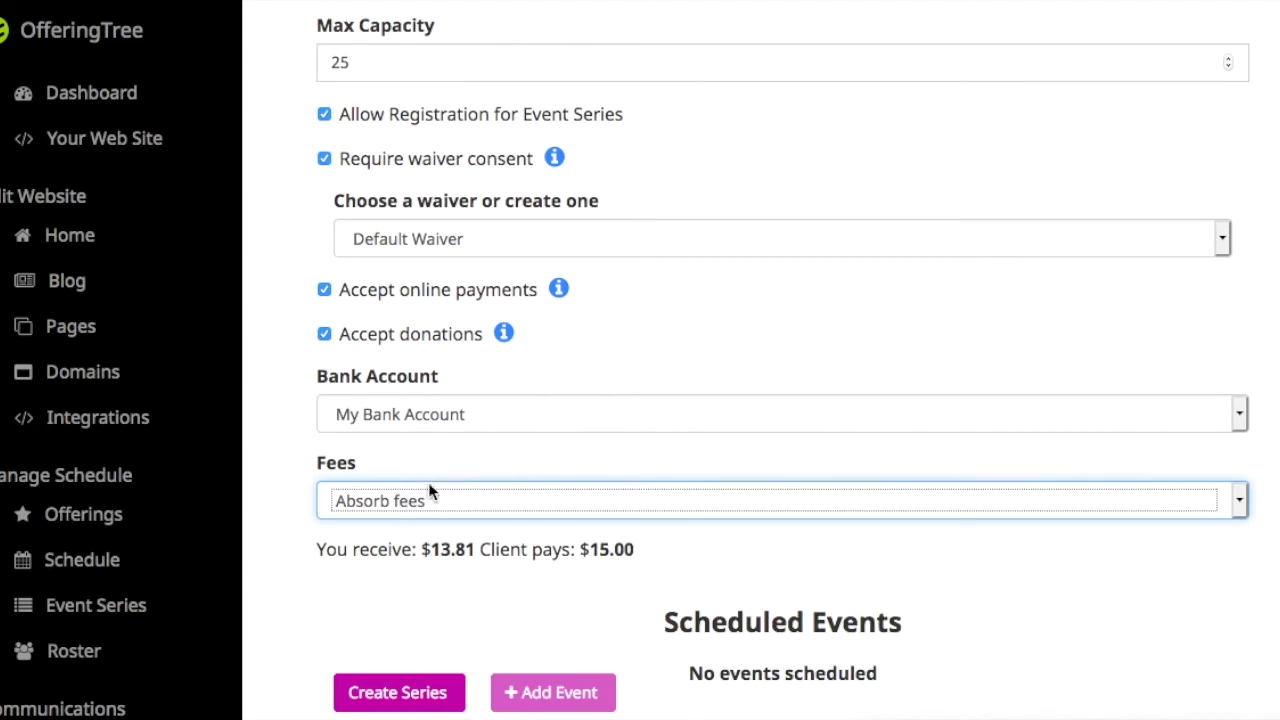
pyautogui.click(379, 700)
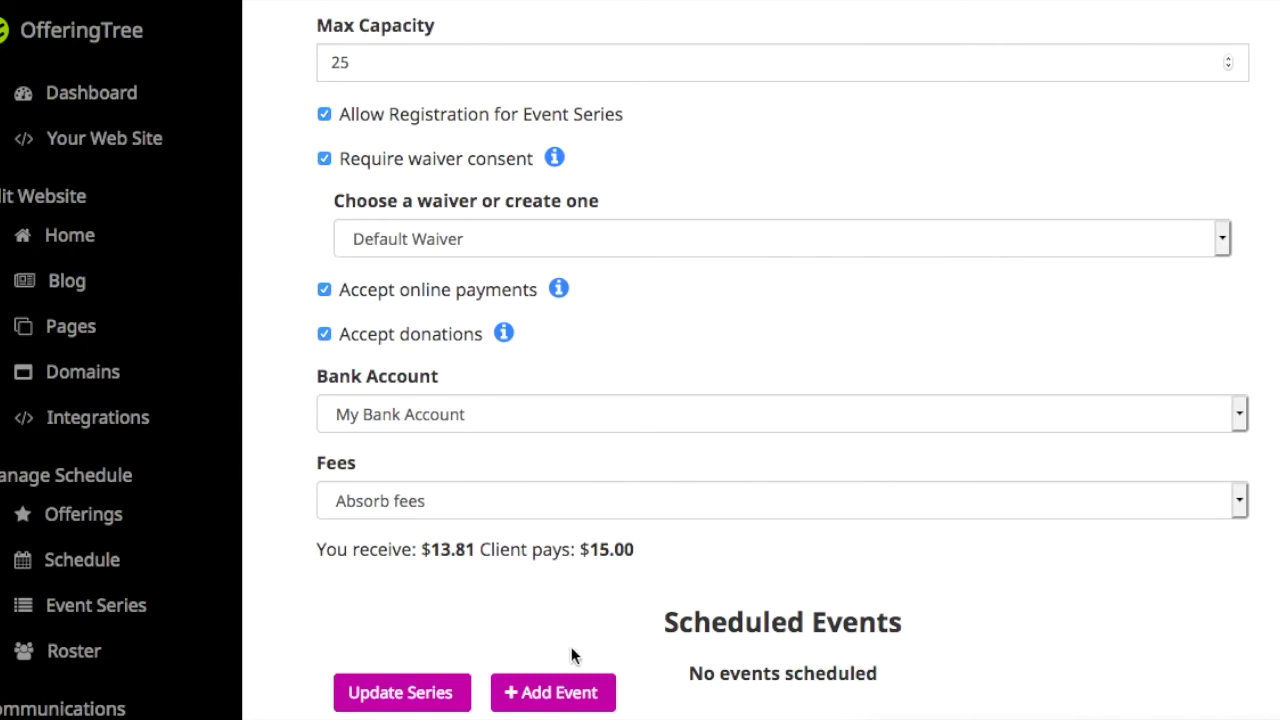
# - Begin adding an event to the series and set its start time to 2 pm
pyautogui.click(551, 695)
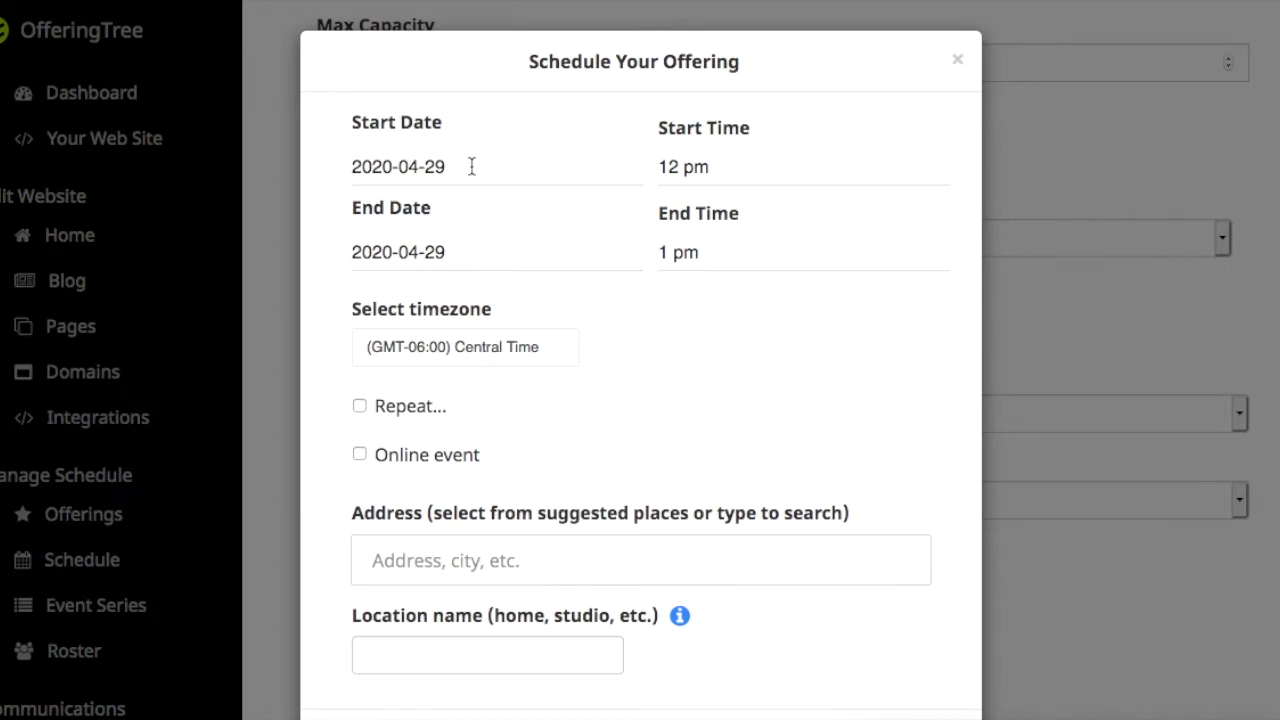
pyautogui.click(683, 166)
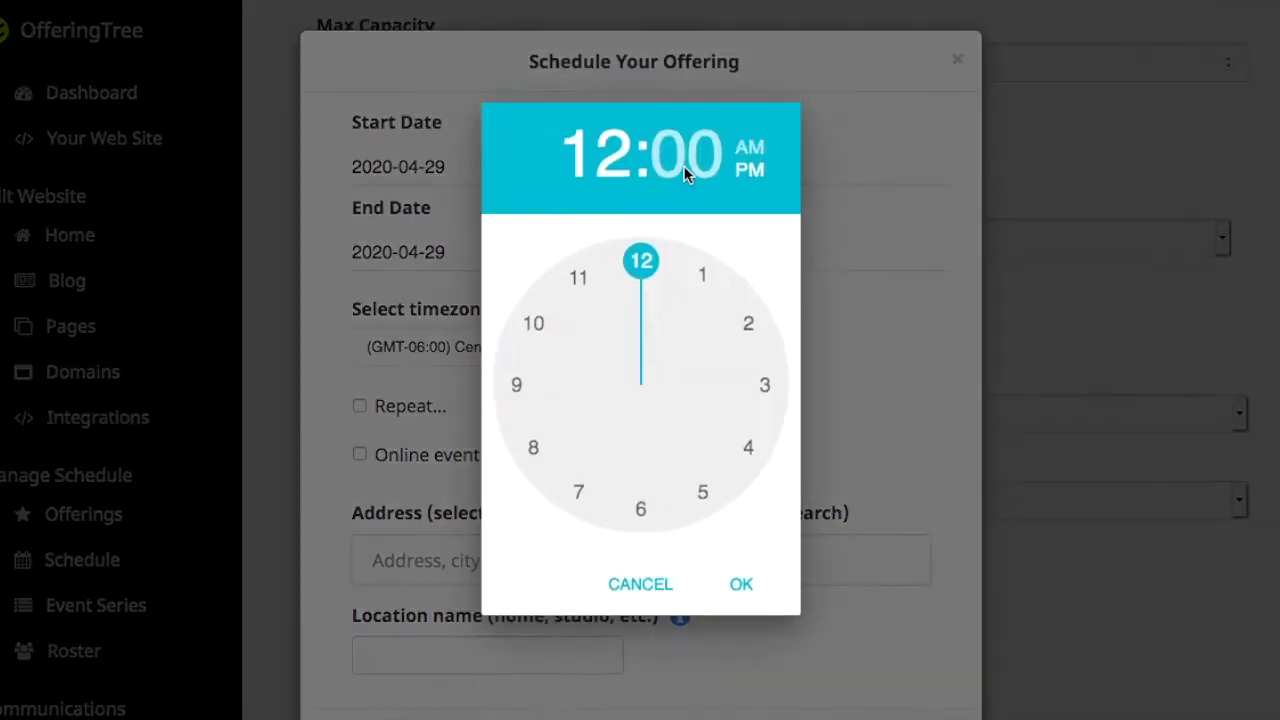
pyautogui.click(740, 333)
pyautogui.click(748, 590)
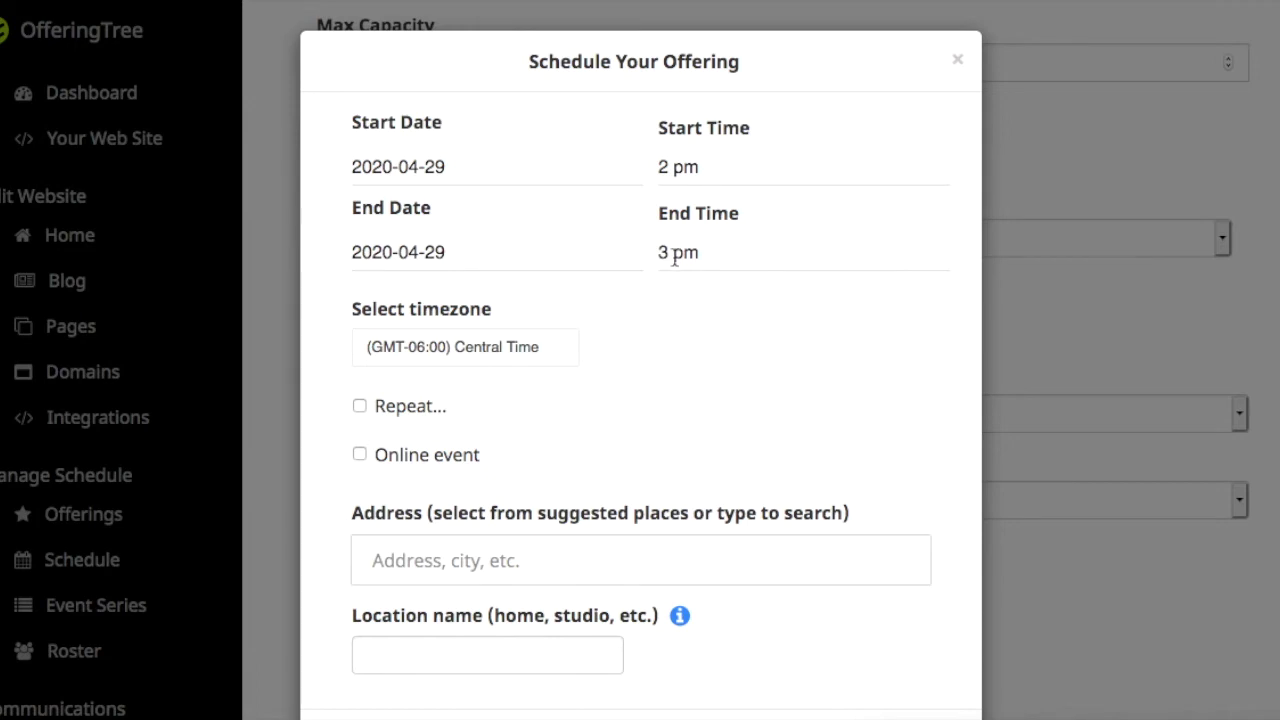
# - Make the event repeat every week on Wednesday, ending on 2020-05-20
pyautogui.click(361, 407)
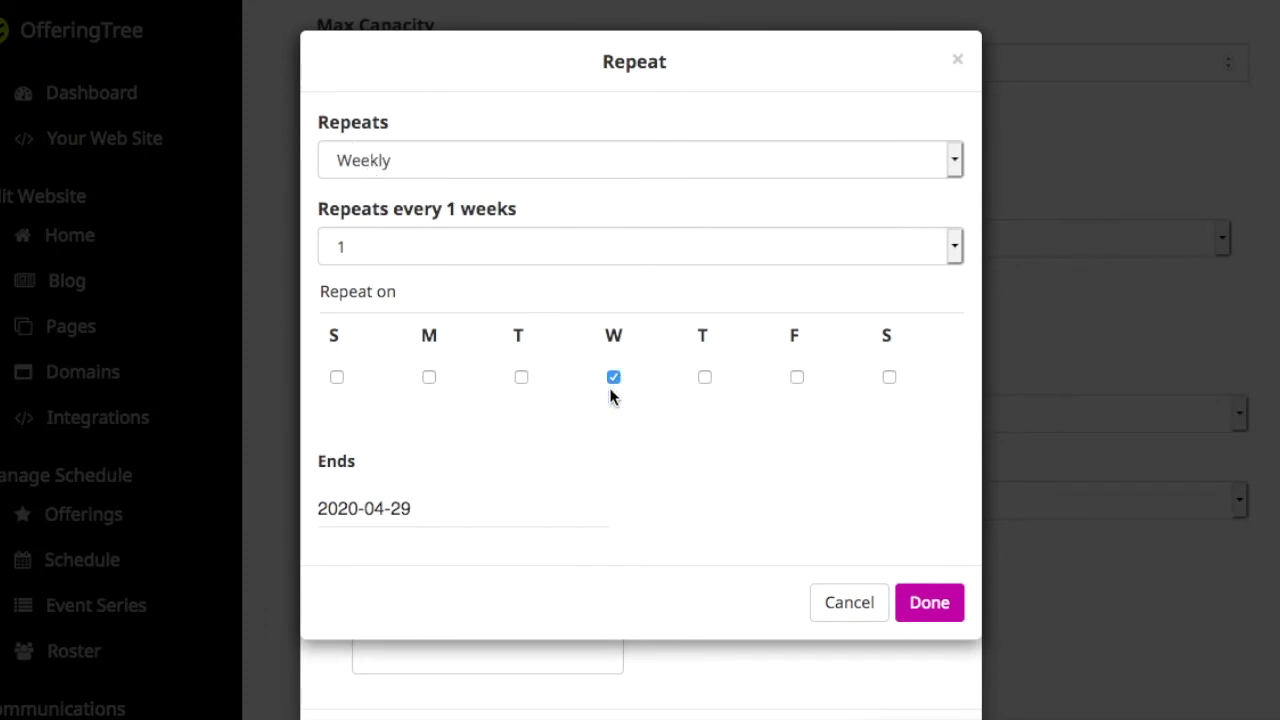
pyautogui.click(394, 510)
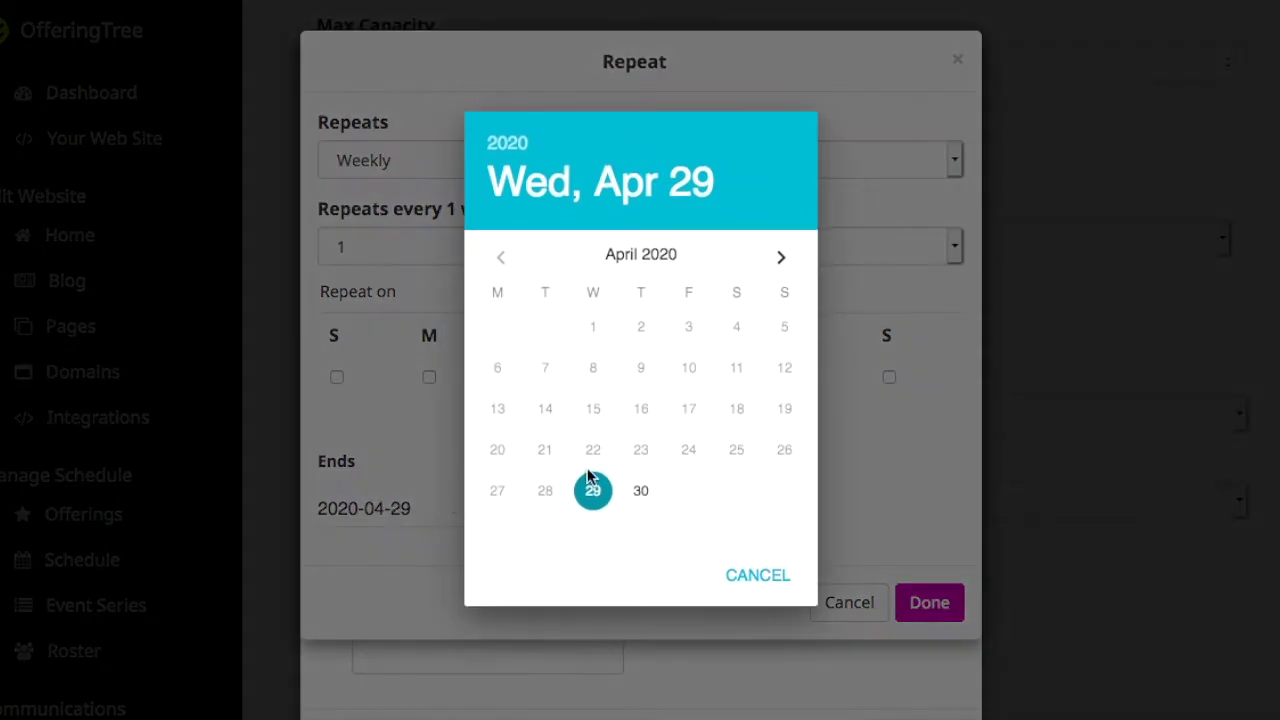
pyautogui.click(781, 257)
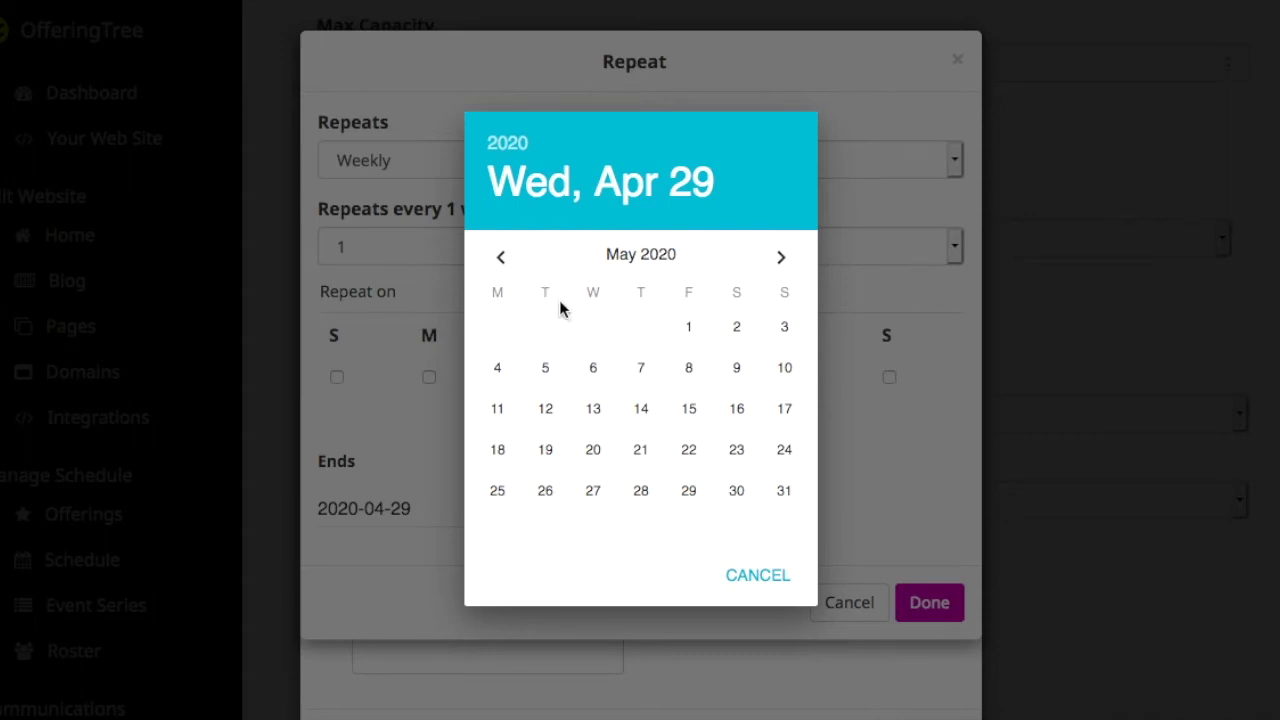
pyautogui.click(600, 387)
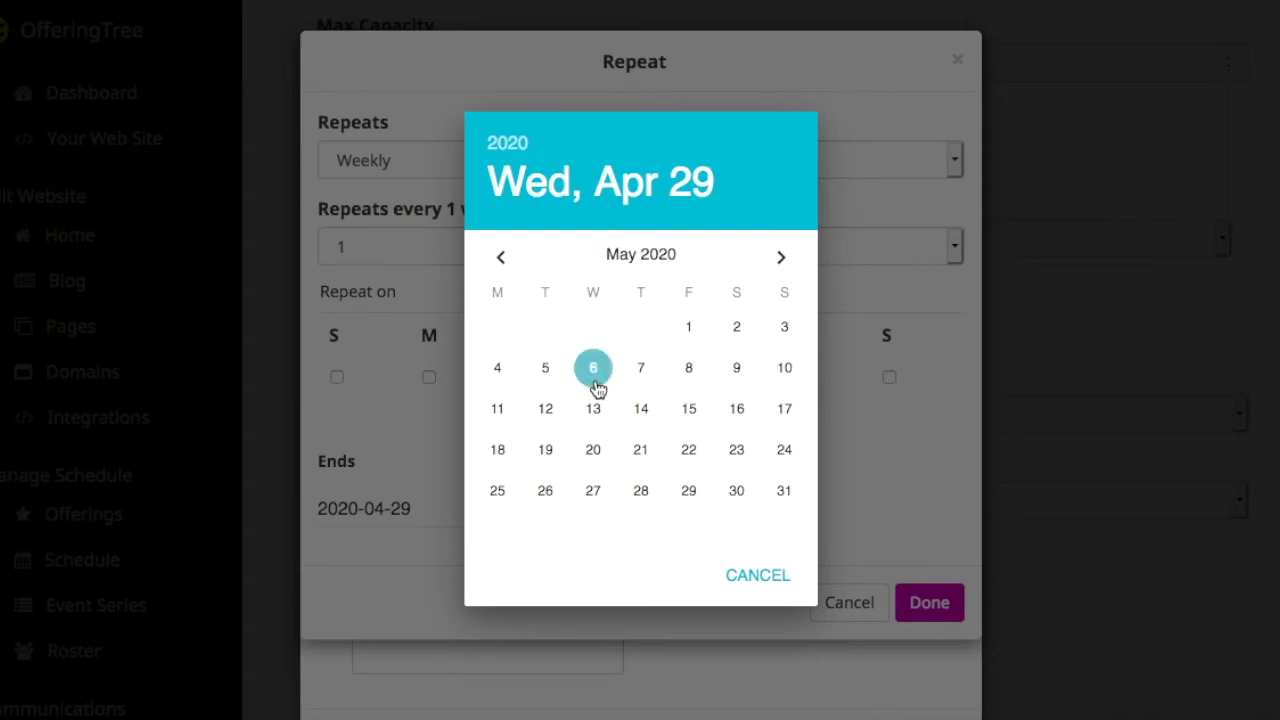
pyautogui.click(594, 454)
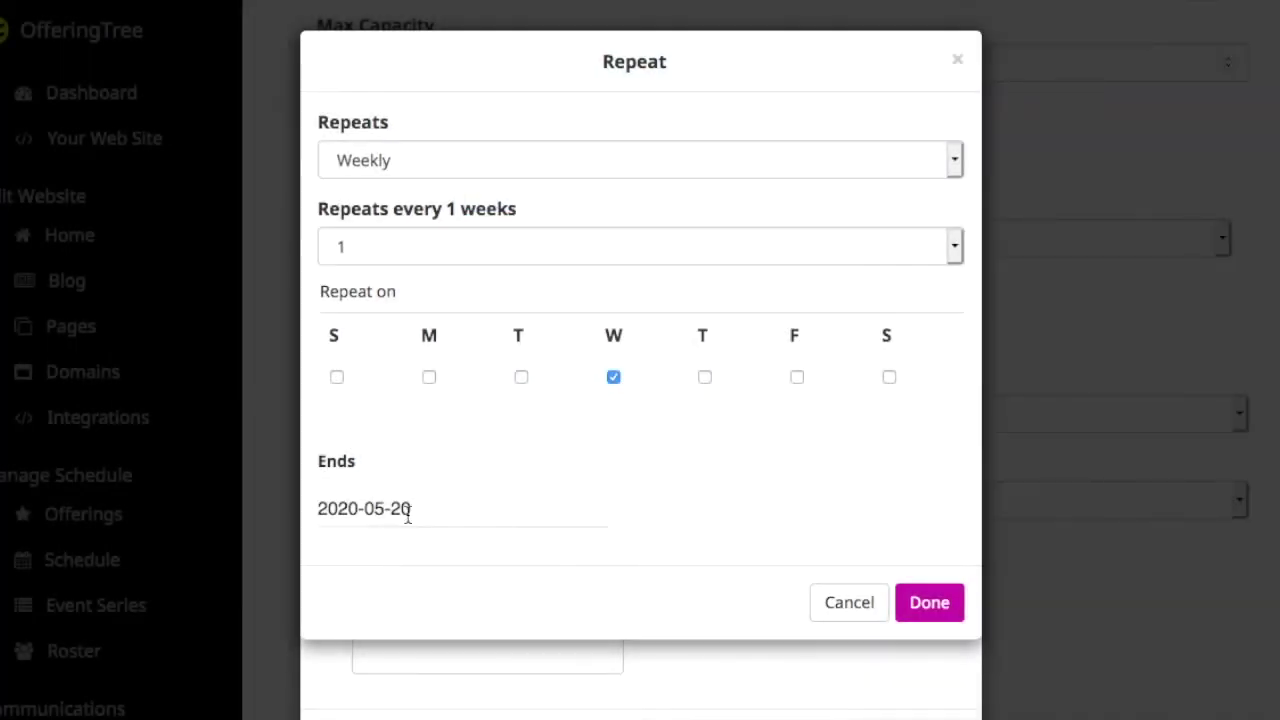
pyautogui.click(928, 603)
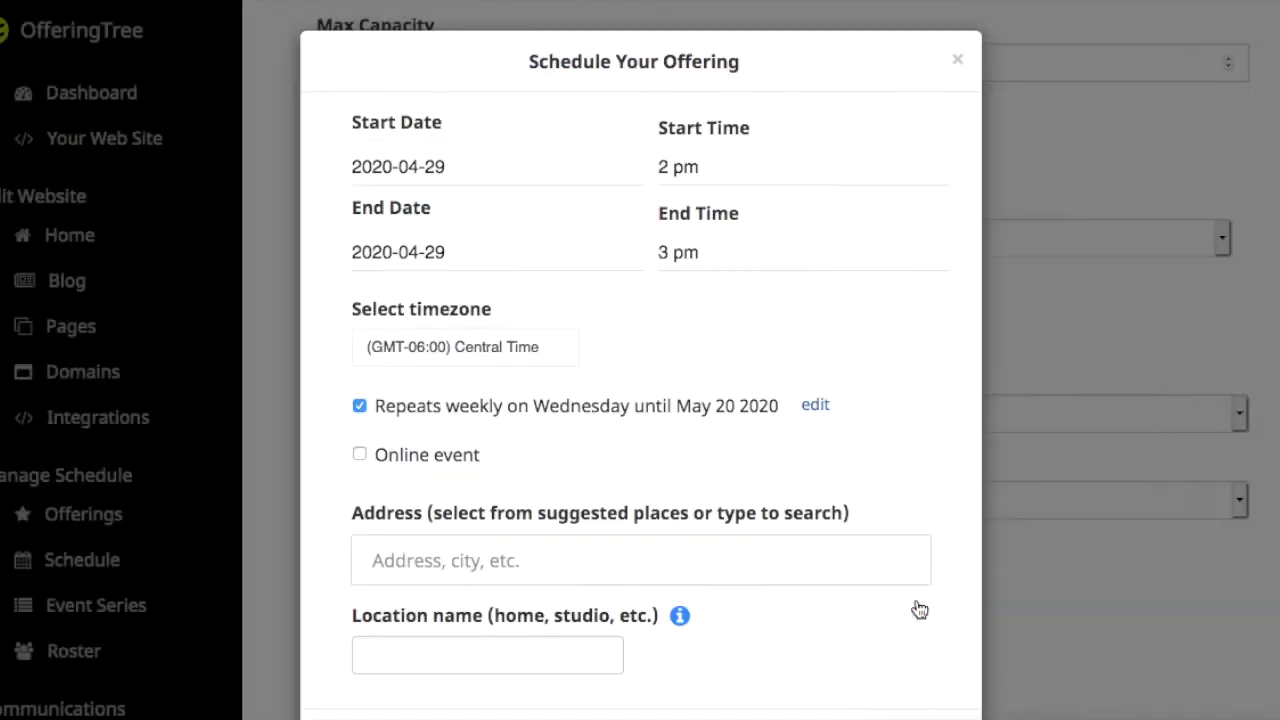
# - Make it an online event with the link zoom.us named "Join this Series by Clicking Here", and create the scheduled events
pyautogui.click(359, 456)
pyautogui.click(412, 167)
pyautogui.write('zoom.u')
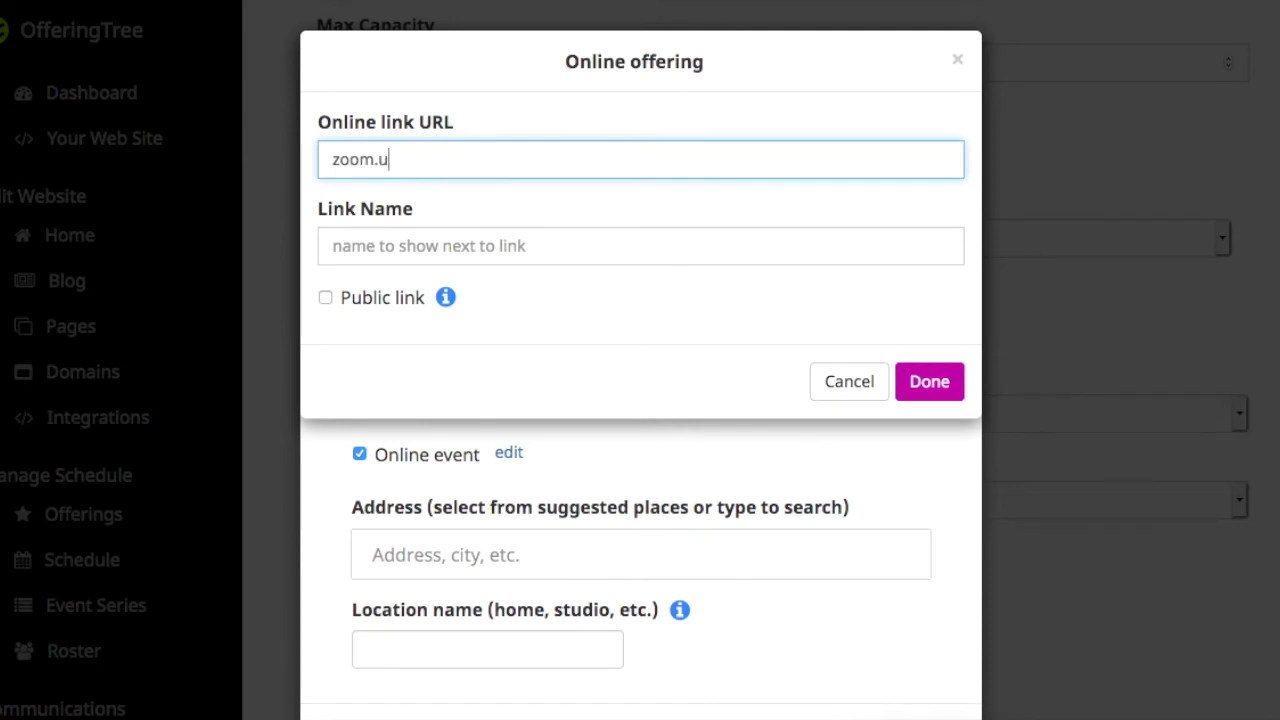
pyautogui.click(398, 243)
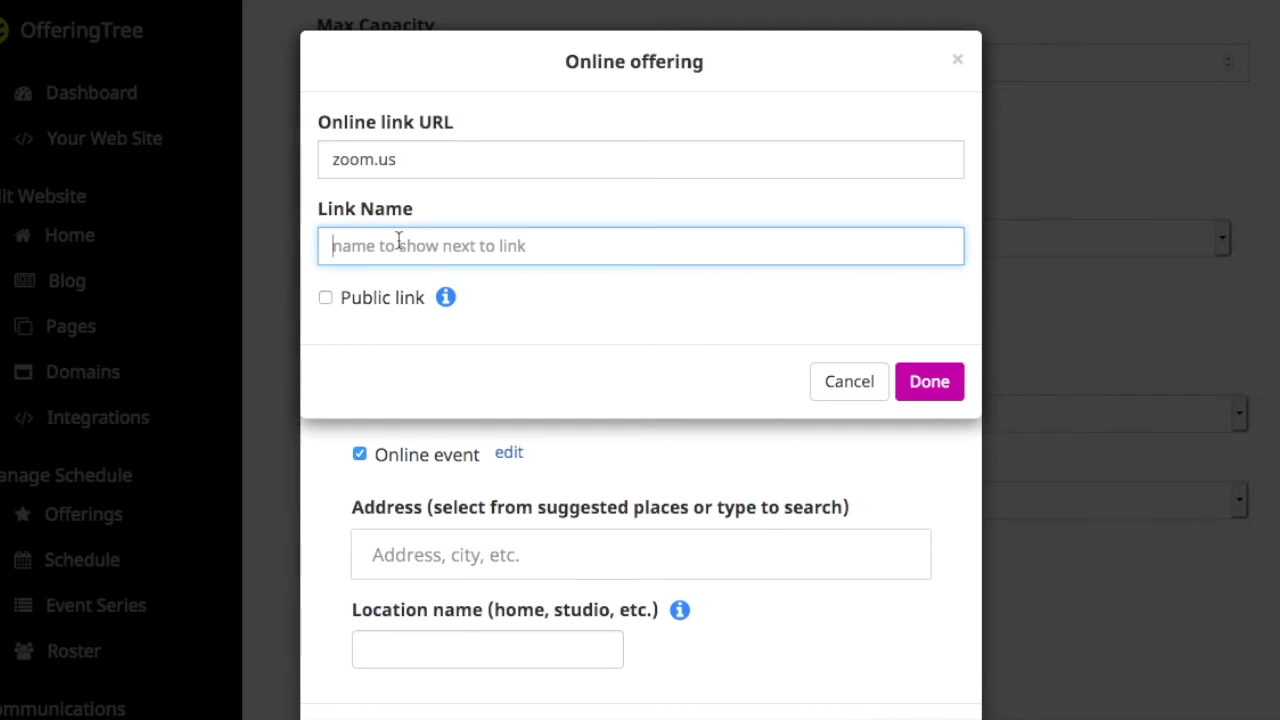
pyautogui.write('Join the')
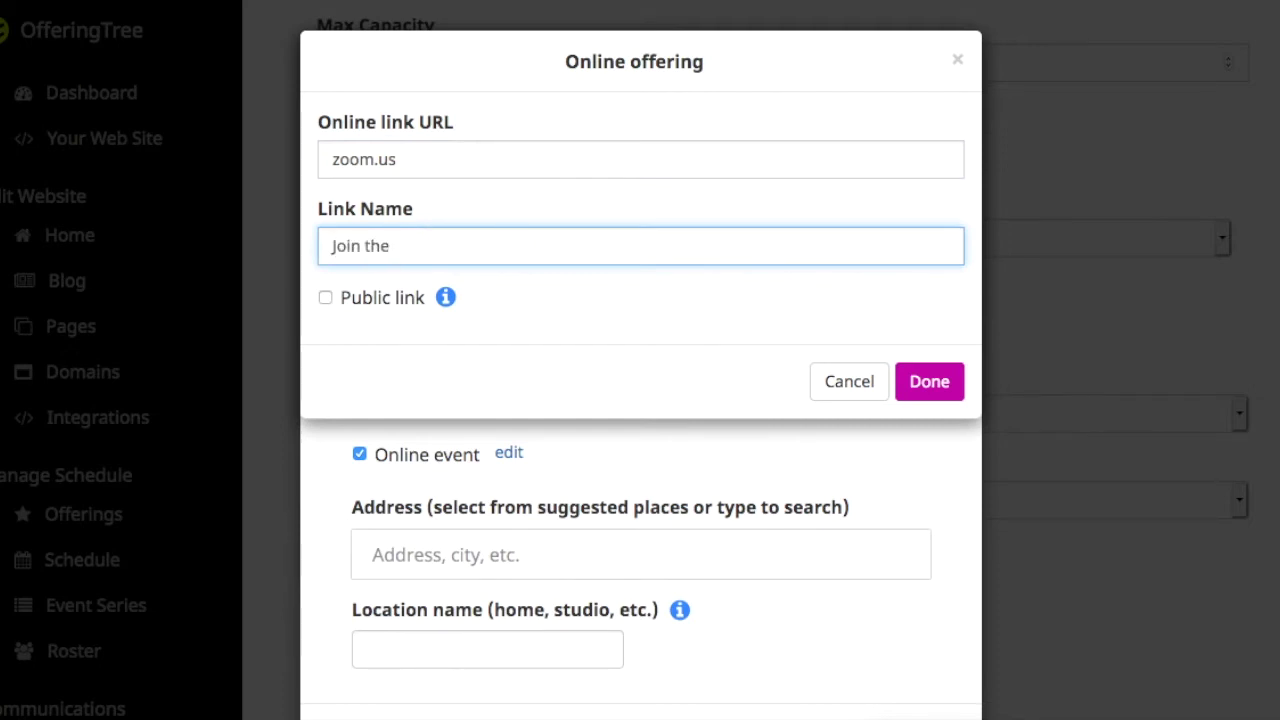
pyautogui.write('is Serise')
pyautogui.press('BackSpace')
pyautogui.press('BackSpace')
pyautogui.write('es by Clicking Here')
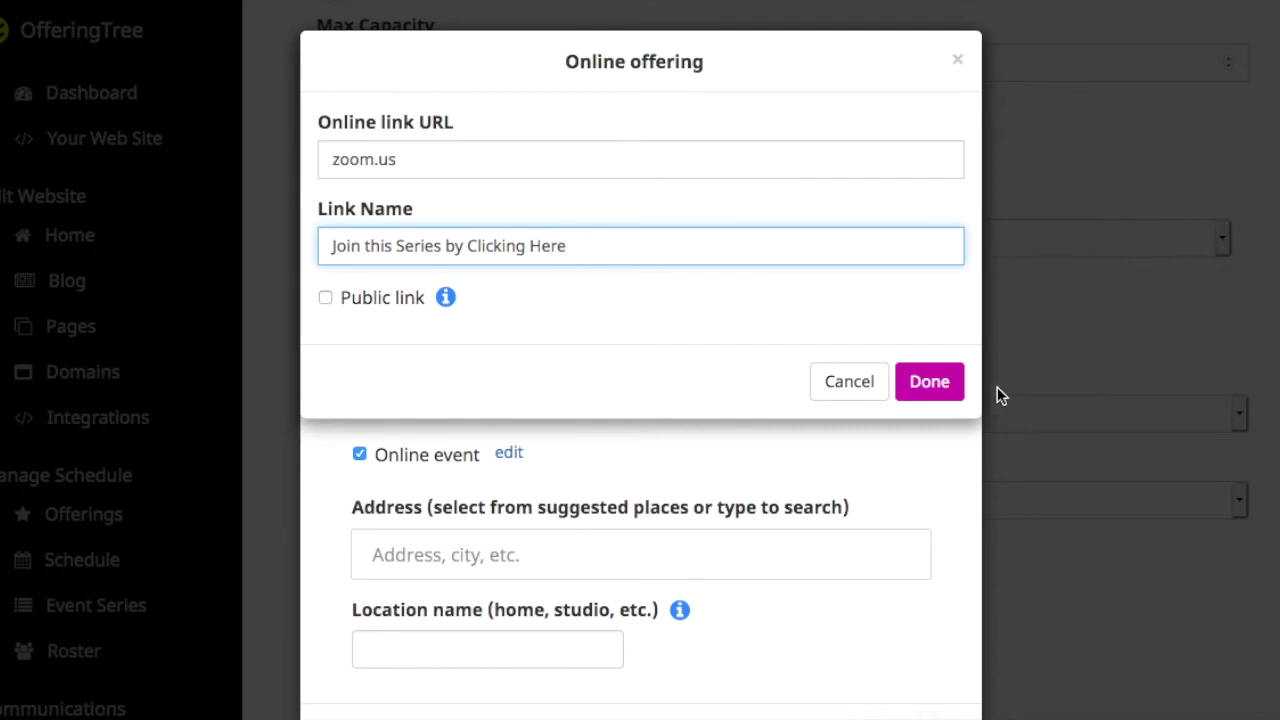
pyautogui.click(929, 382)
pyautogui.scroll(-2, 668, 472)
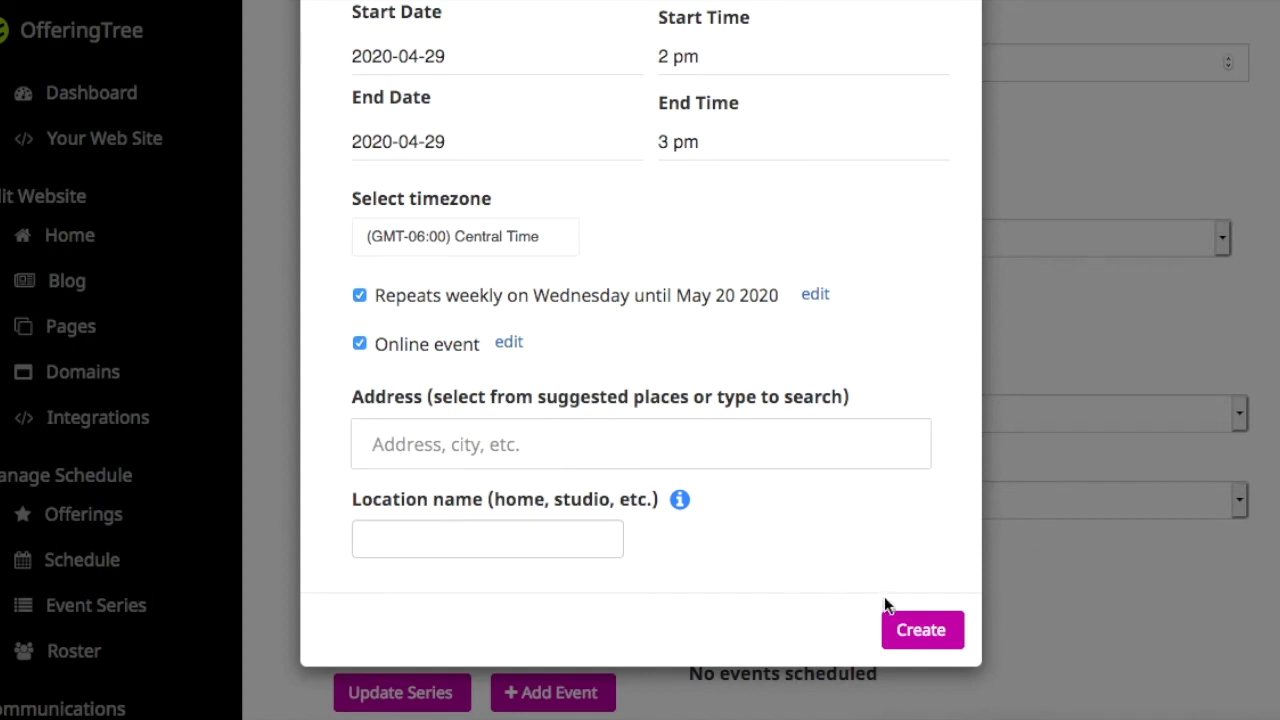
pyautogui.click(909, 634)
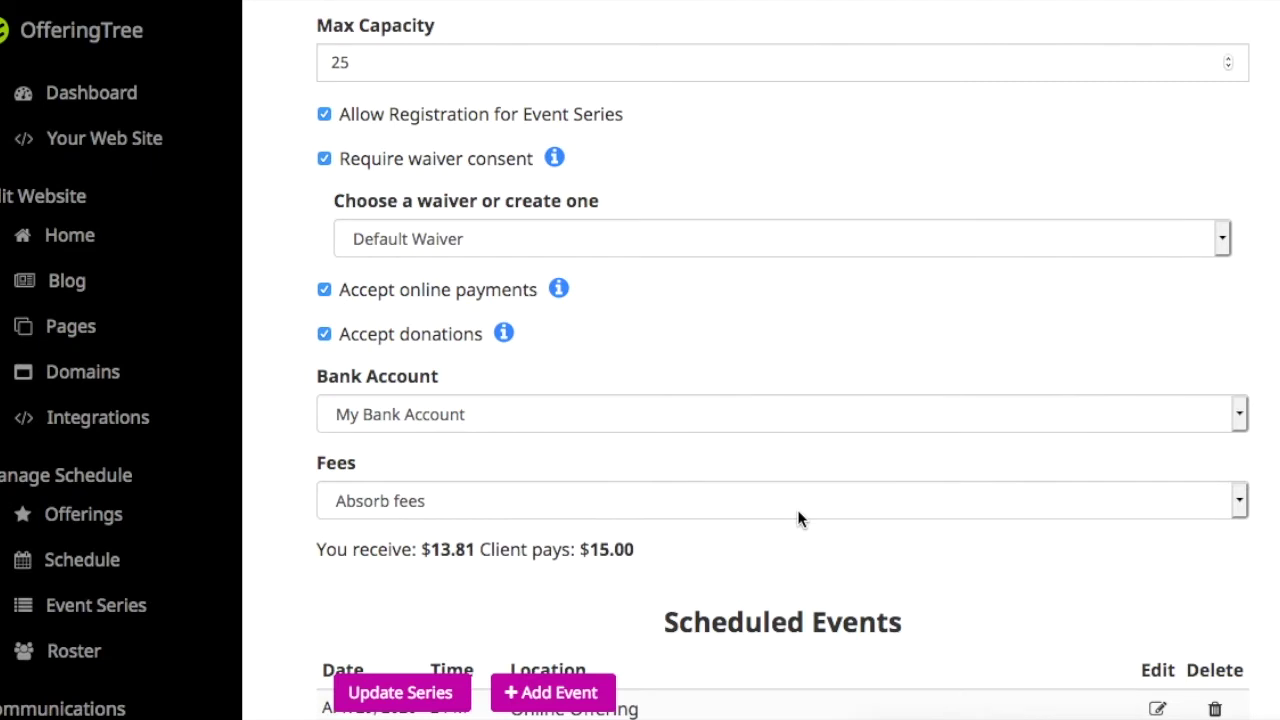
# - Change the May 6, 2020 event's start time to 3 pm for only this instance
pyautogui.scroll(-5, 797, 517)
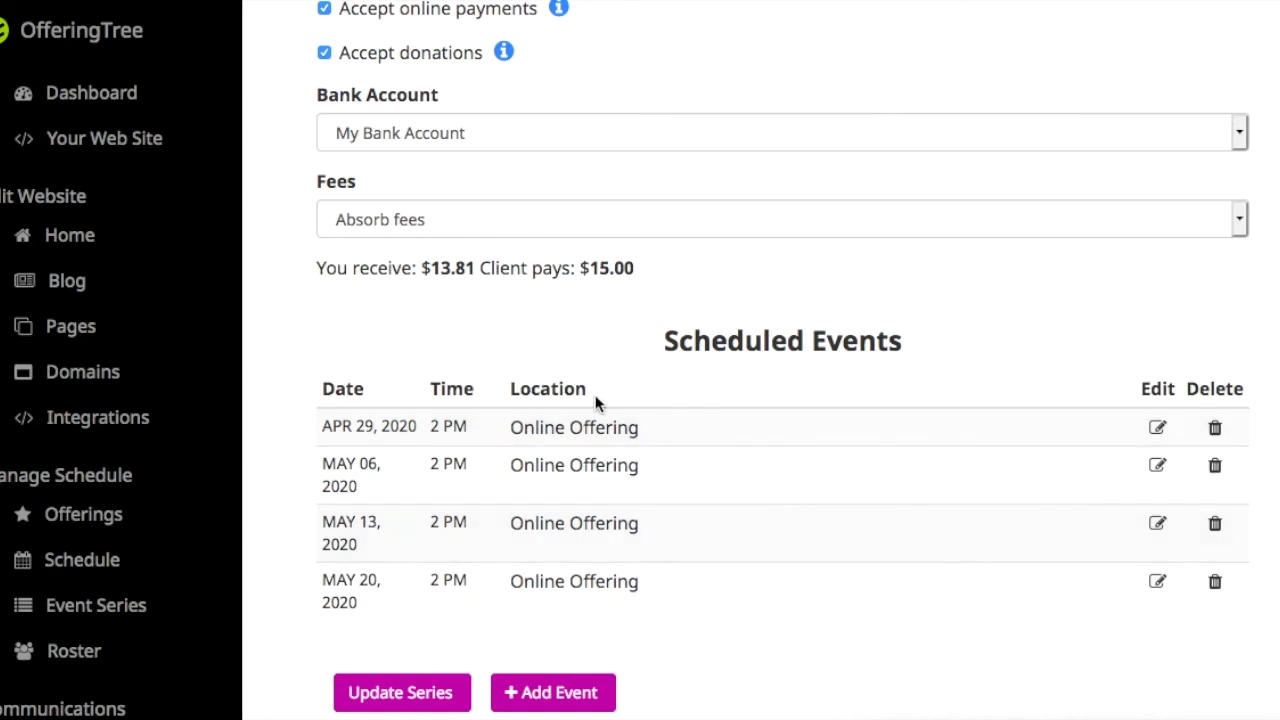
pyautogui.click(1157, 466)
pyautogui.scroll(-2, 721, 419)
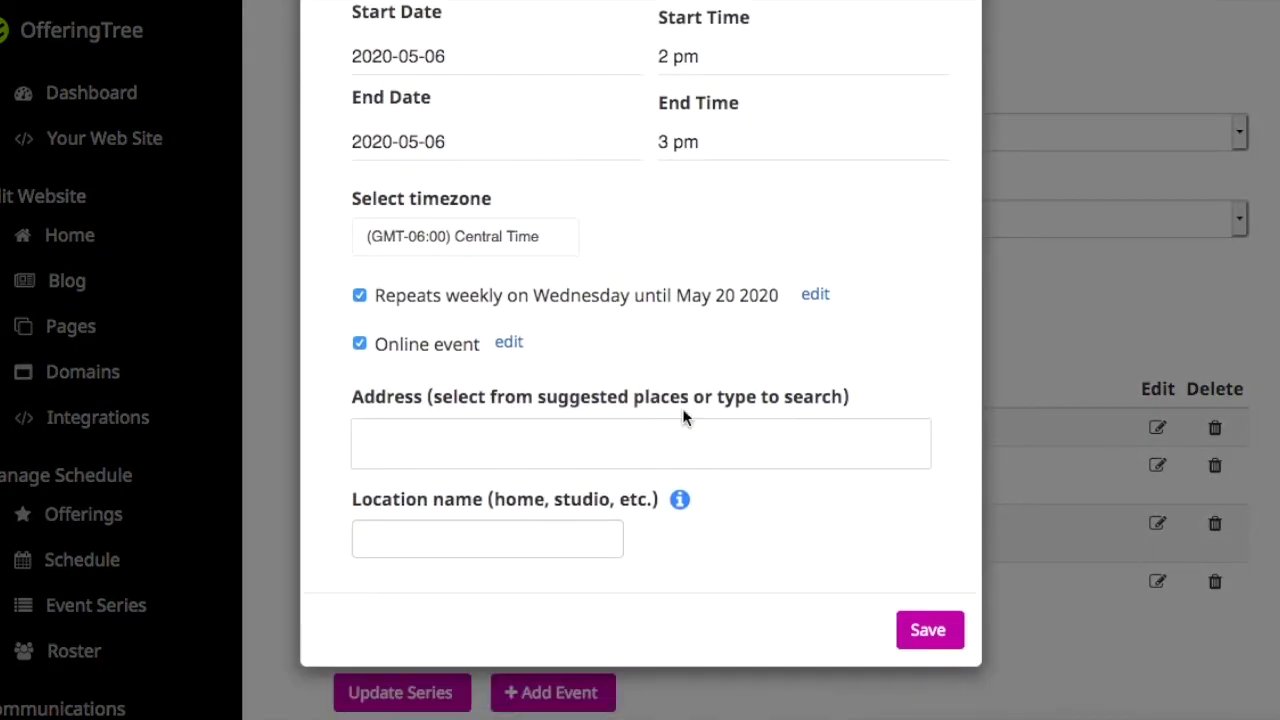
pyautogui.scroll(2, 757, 302)
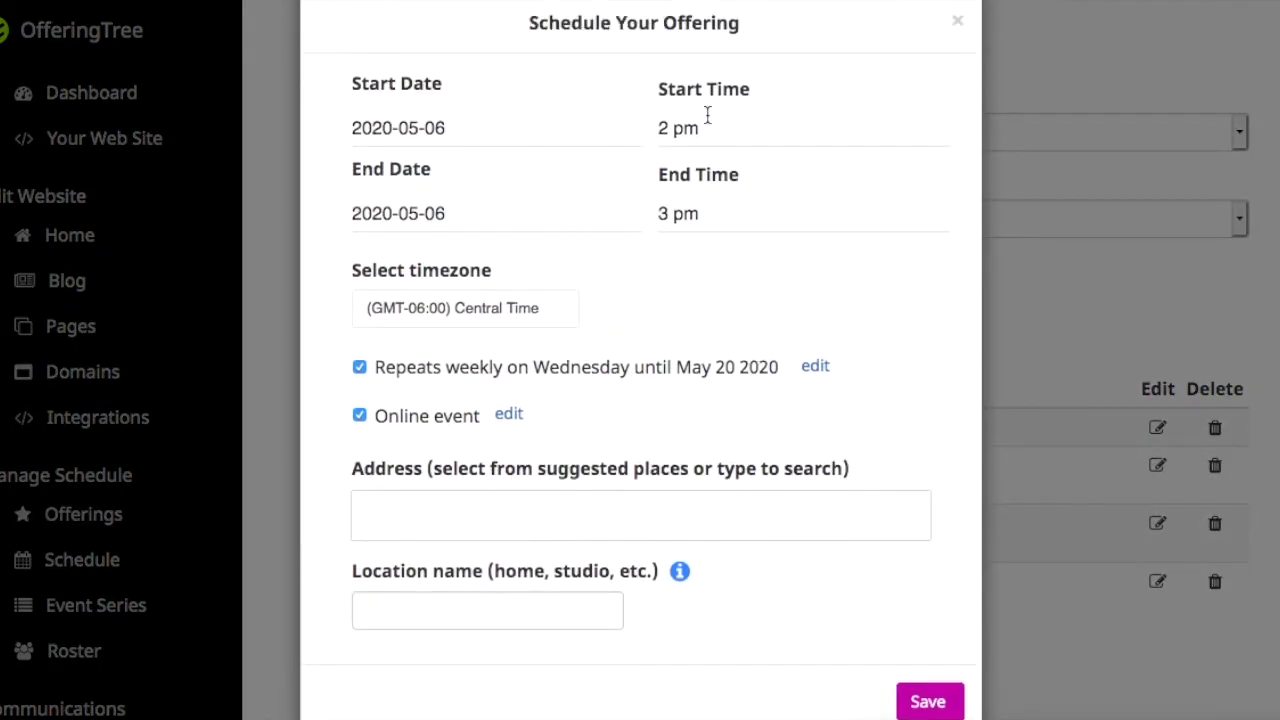
pyautogui.click(709, 120)
pyautogui.click(760, 386)
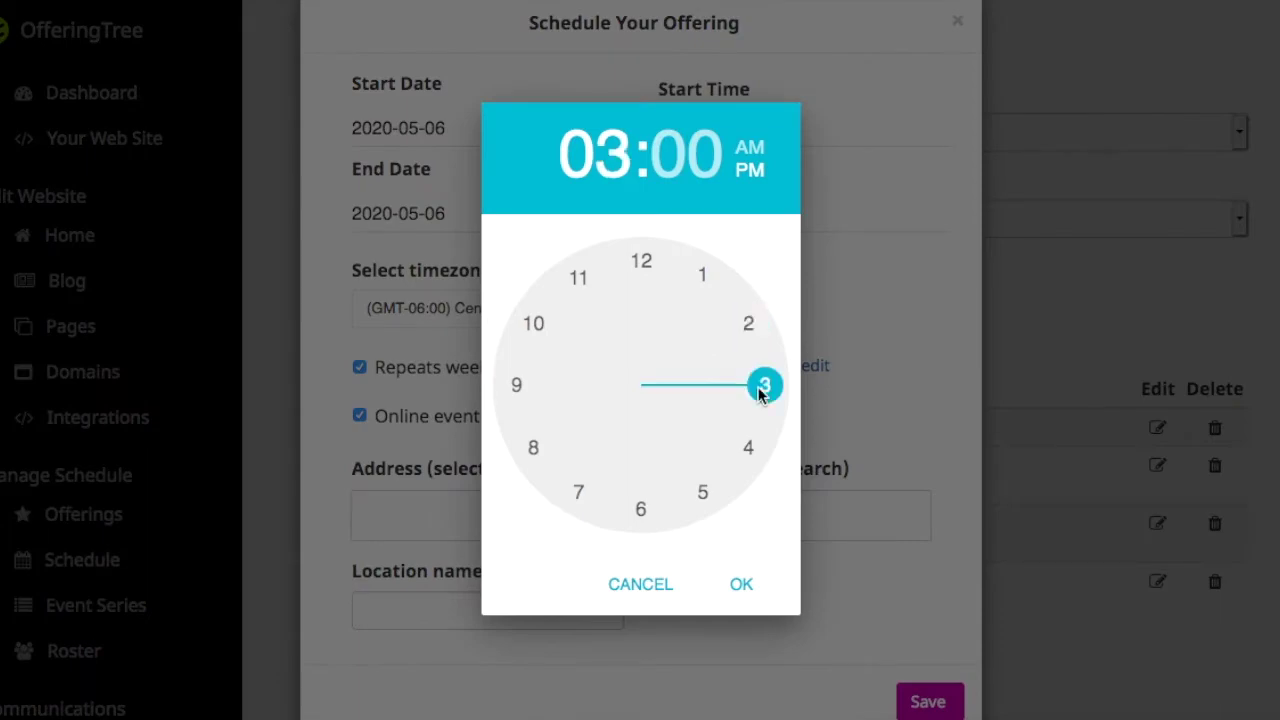
pyautogui.click(741, 584)
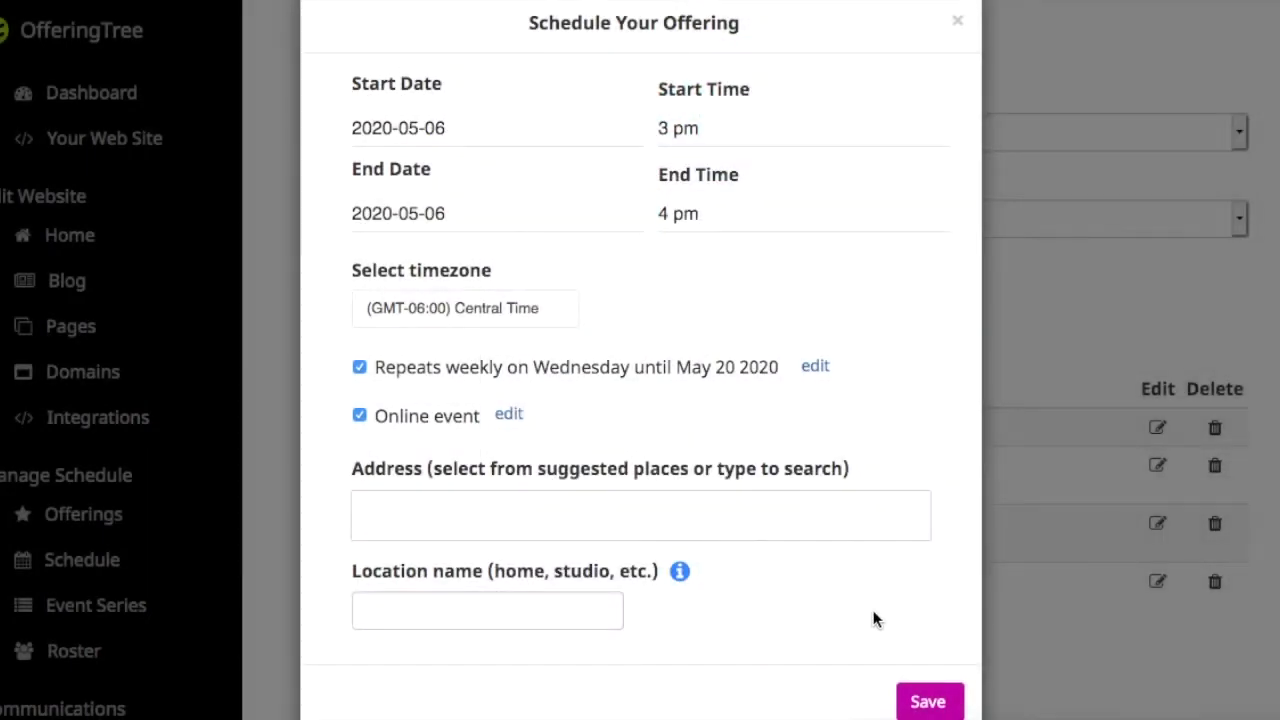
pyautogui.click(928, 708)
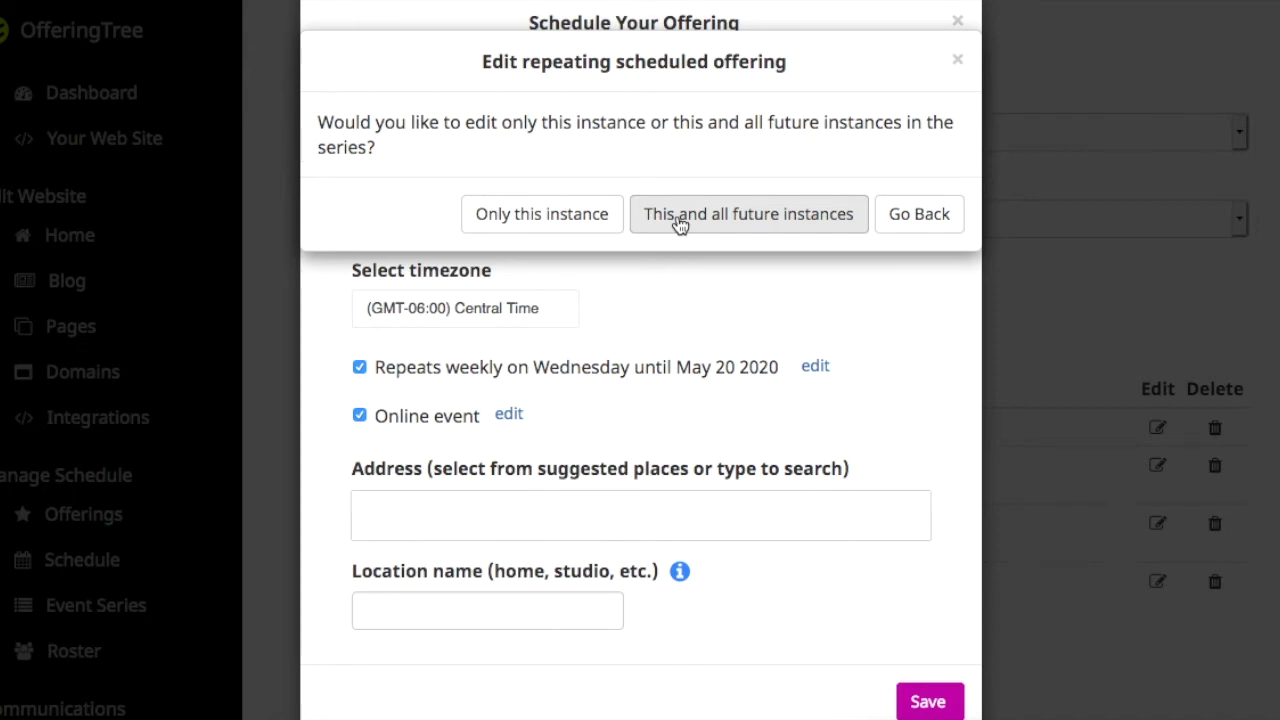
pyautogui.click(565, 228)
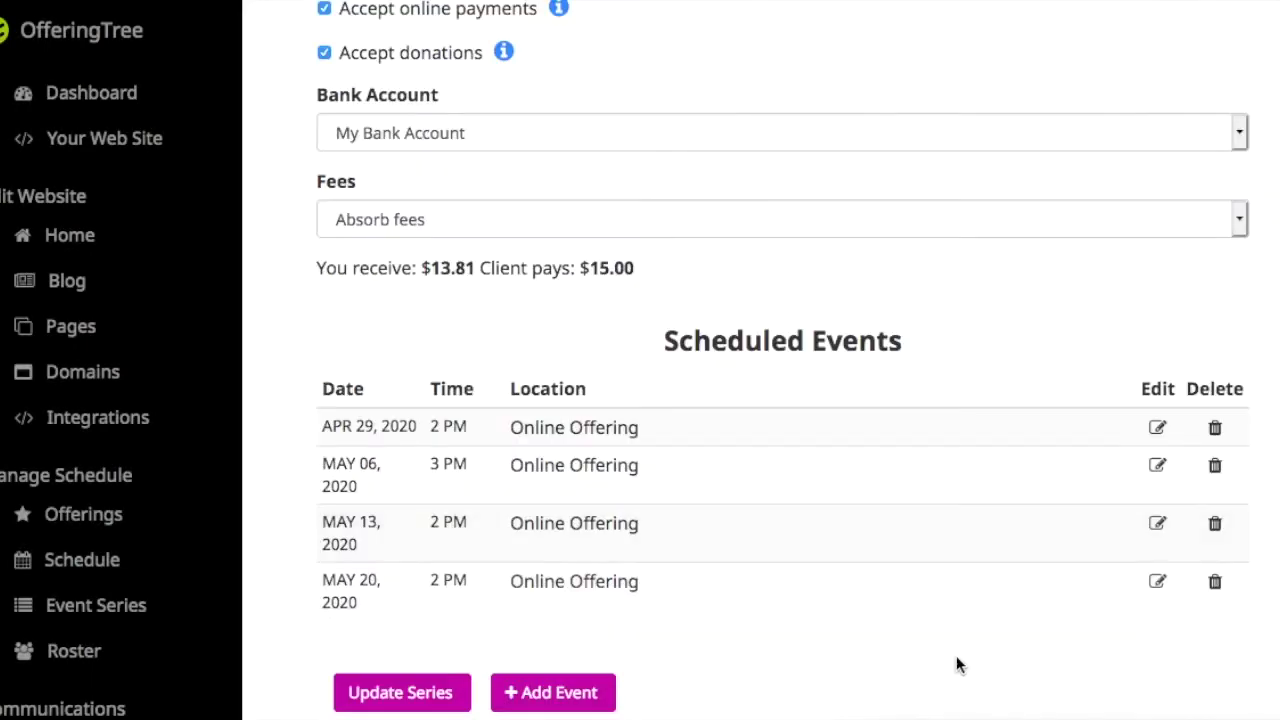
# - Delete the May 6, 2020 event from the series' scheduled events
pyautogui.moveTo(434, 461); pyautogui.dragTo(477, 470)
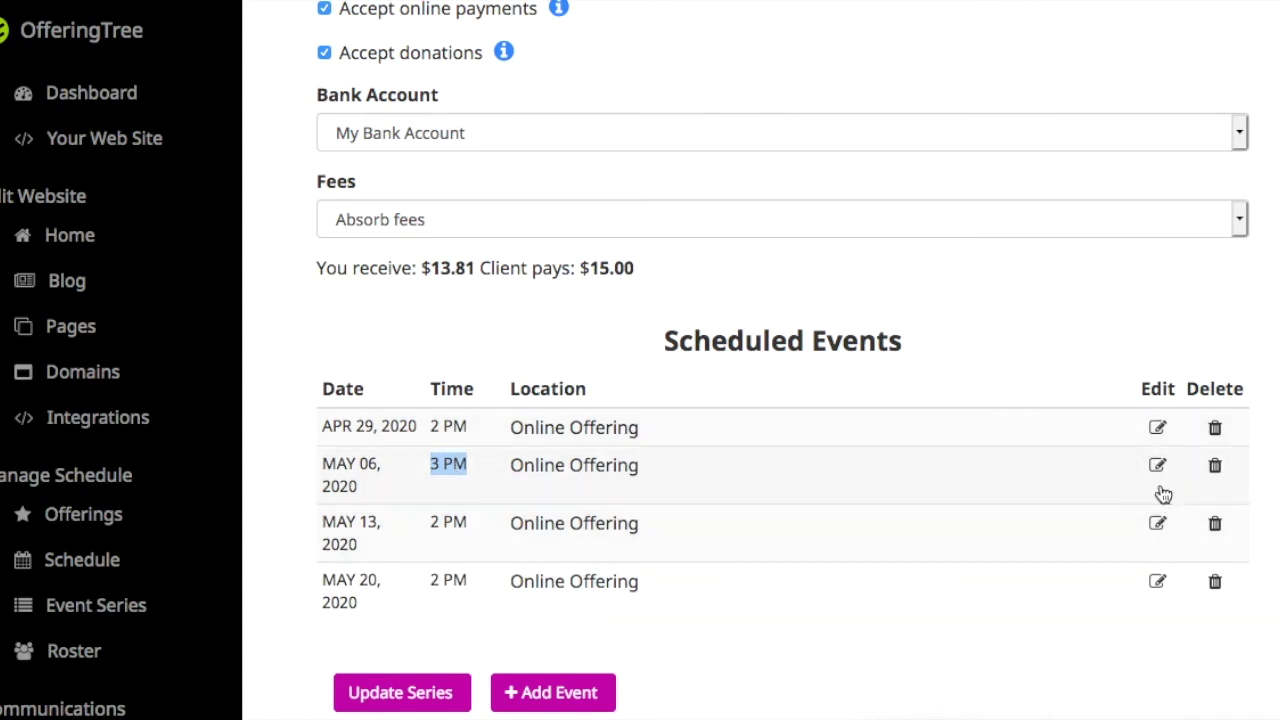
pyautogui.click(1215, 470)
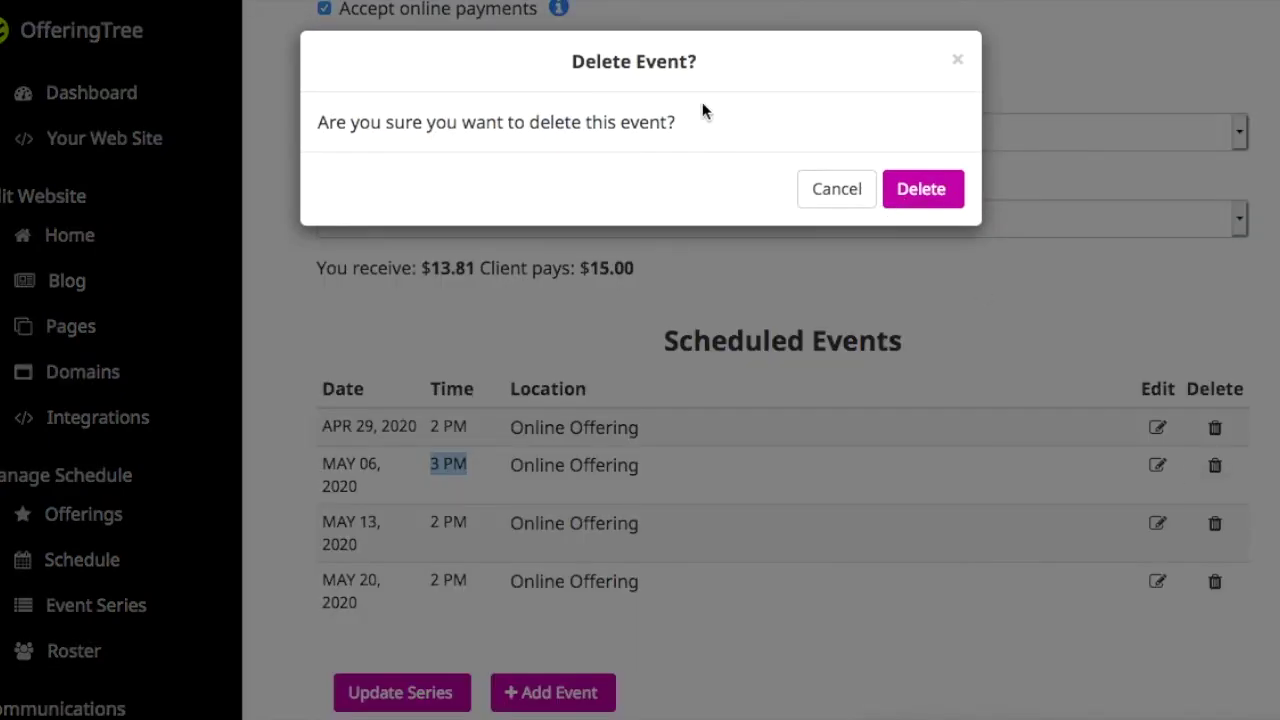
pyautogui.click(924, 190)
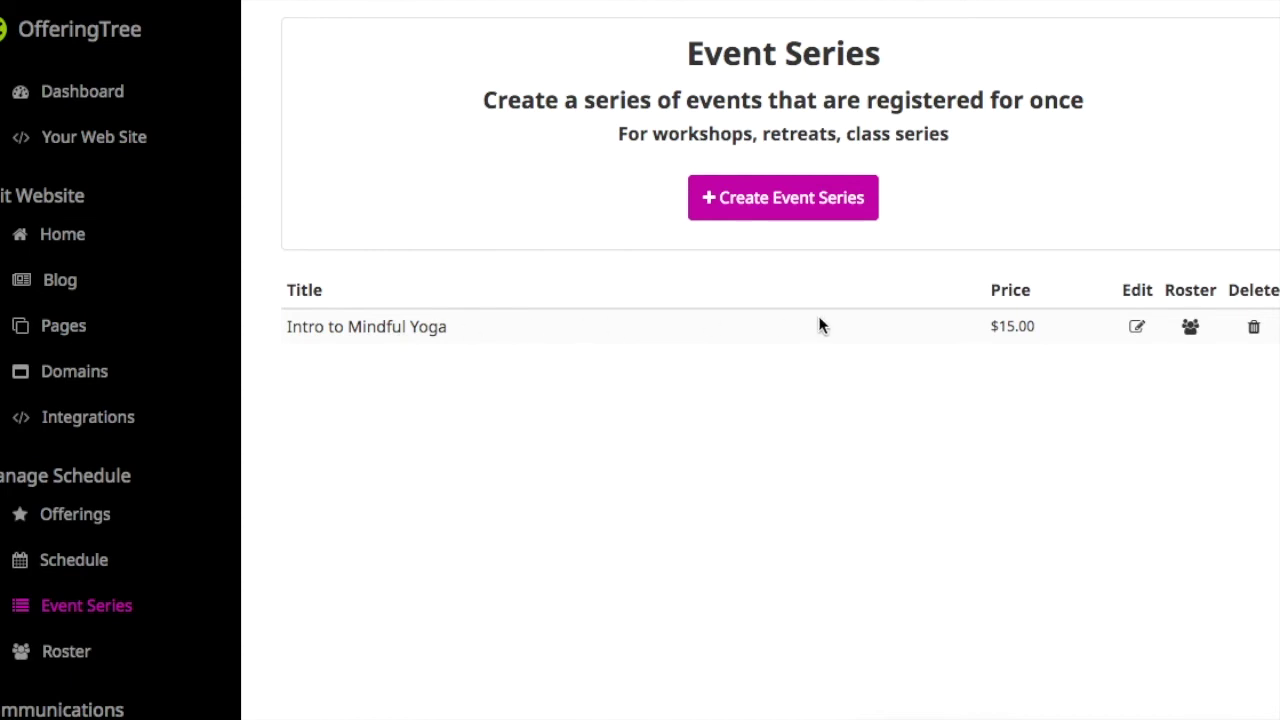
# - Check the Intro to Mindful Yoga series' signup roster, and review its settings and scheduled events
pyautogui.click(1190, 328)
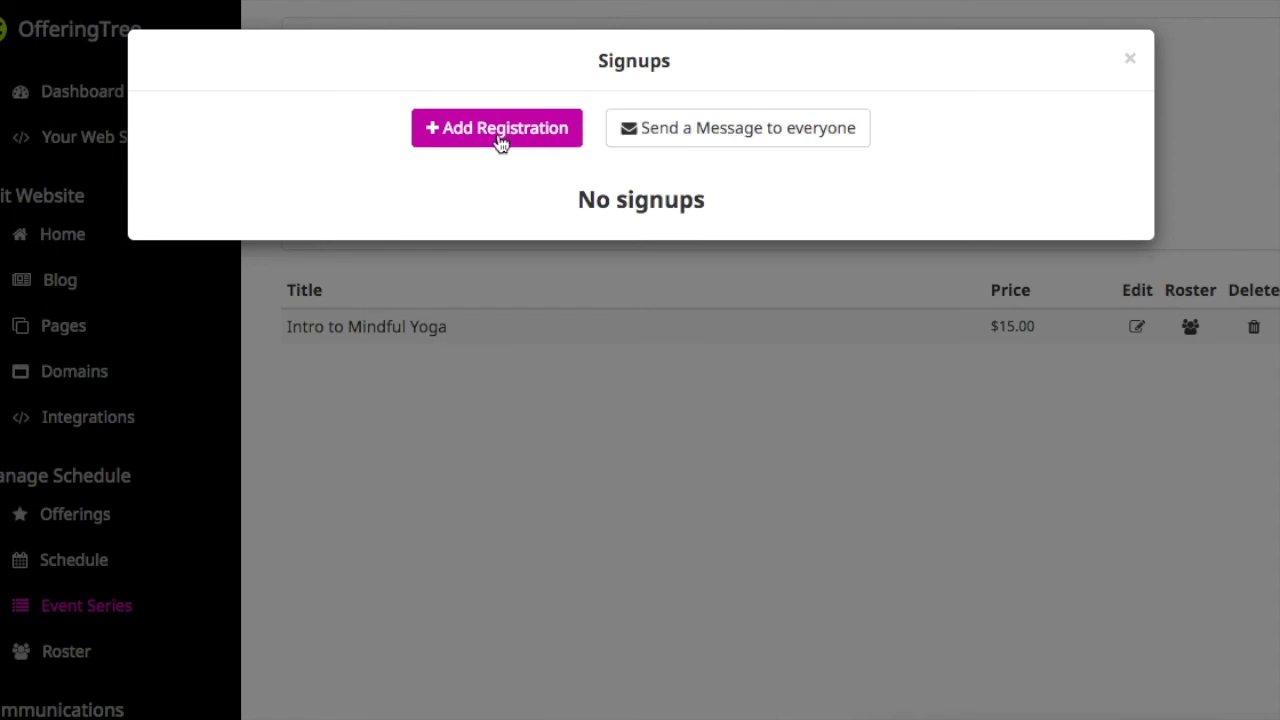
pyautogui.click(1130, 60)
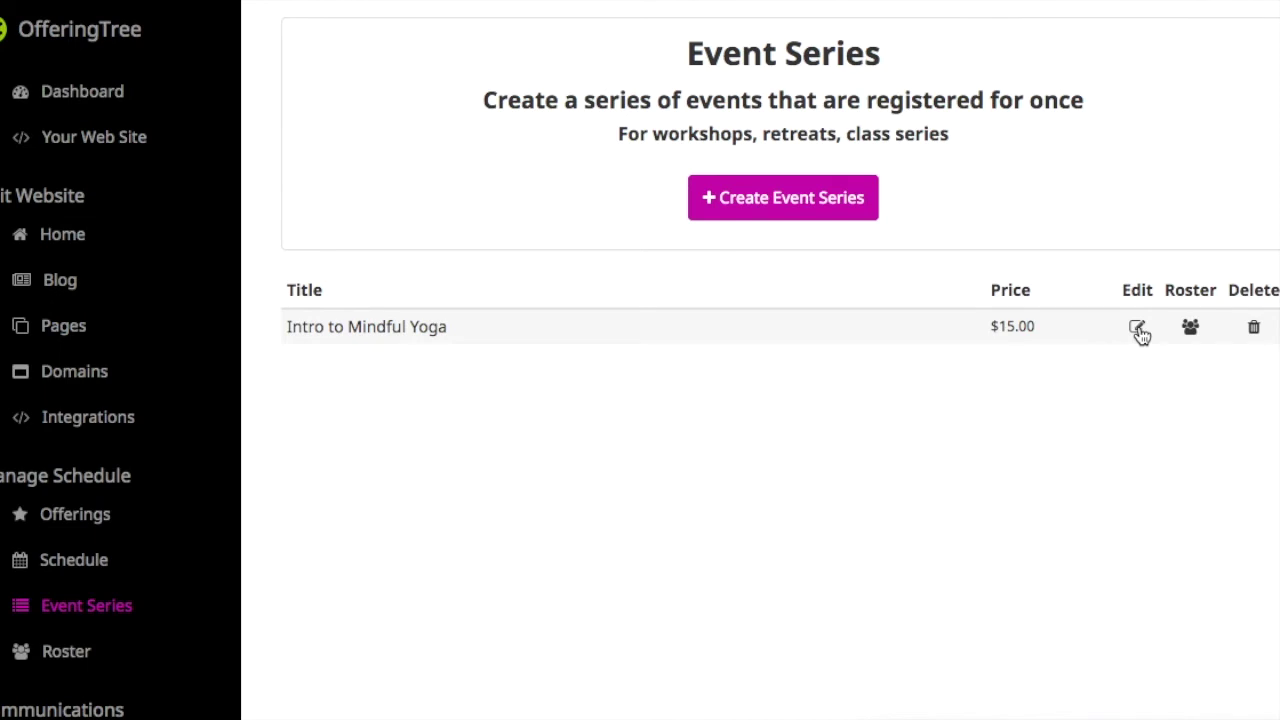
pyautogui.click(1138, 328)
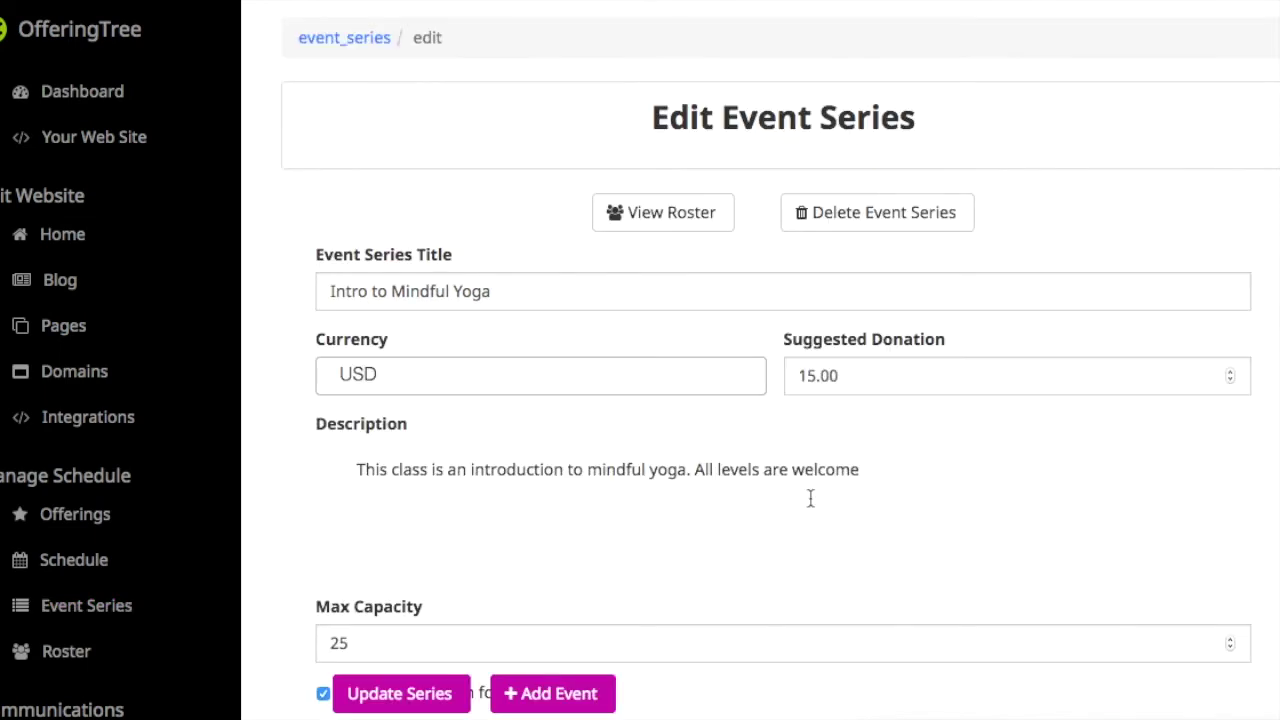
pyautogui.scroll(-7, 810, 498)
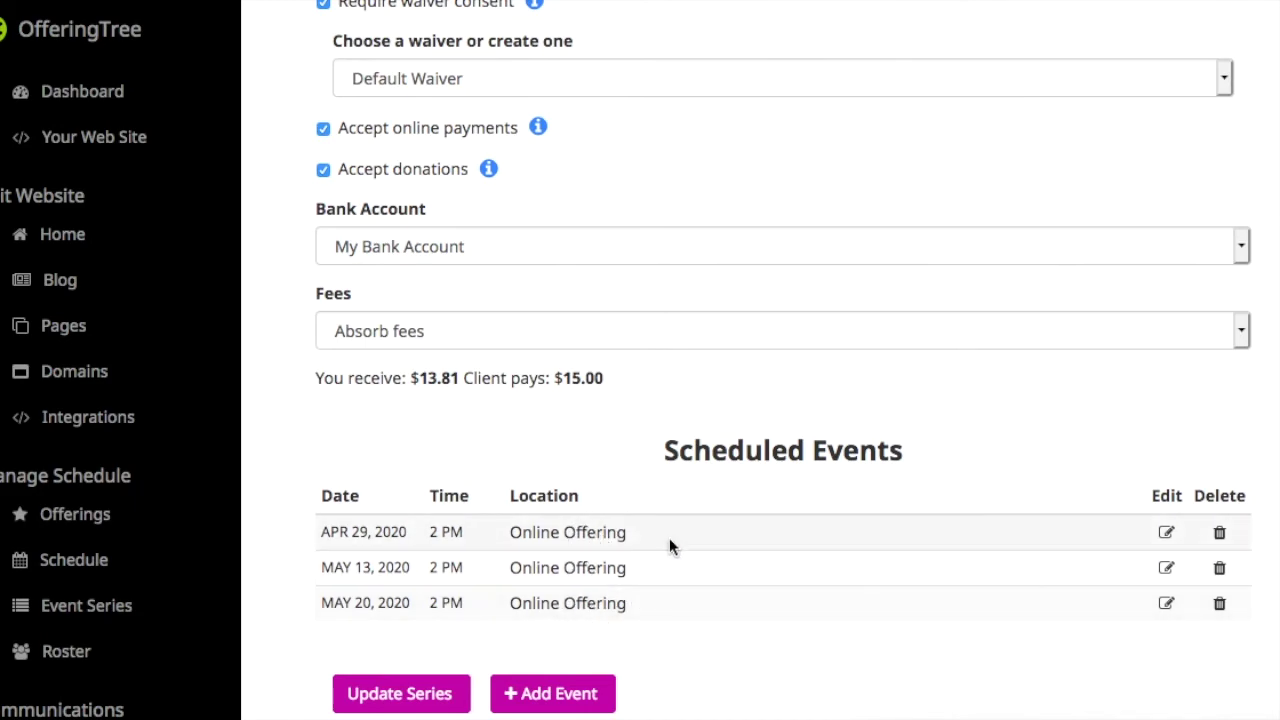
pyautogui.scroll(7, 669, 546)
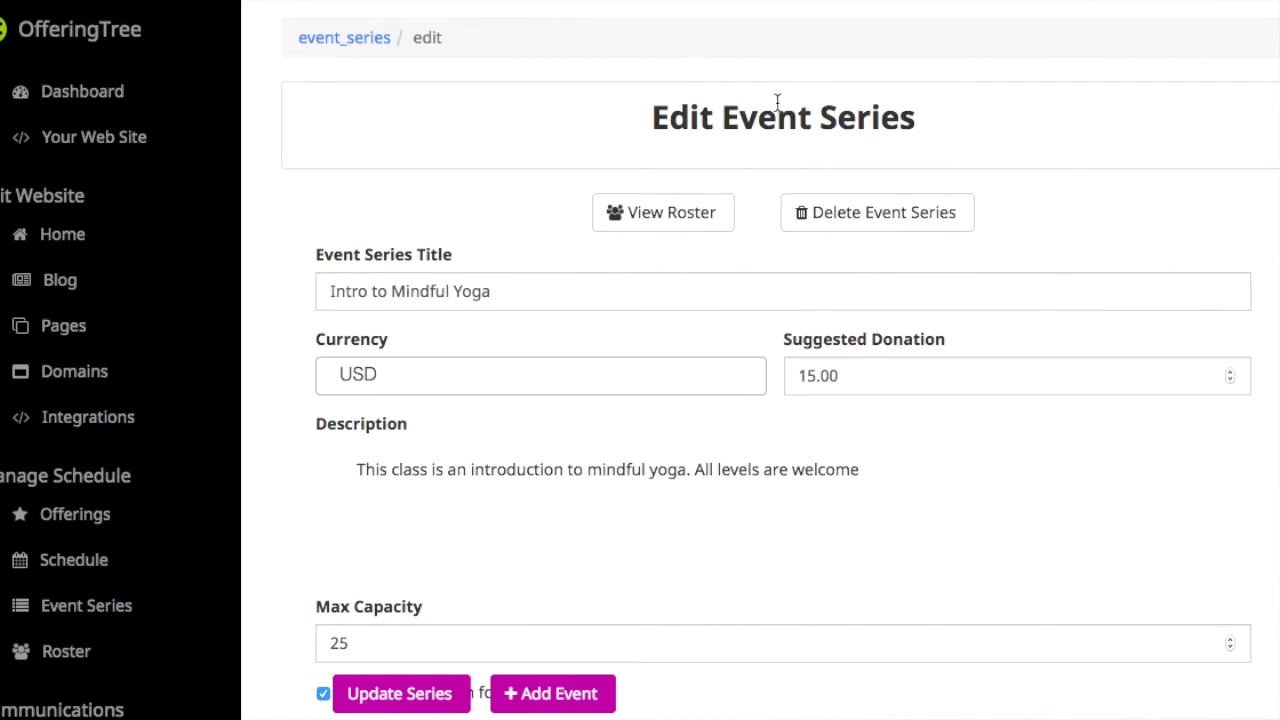
# - Start another event series from a new offering in the Yoga category, named "Advanced Mindful Yoga Course"
pyautogui.click(100, 606)
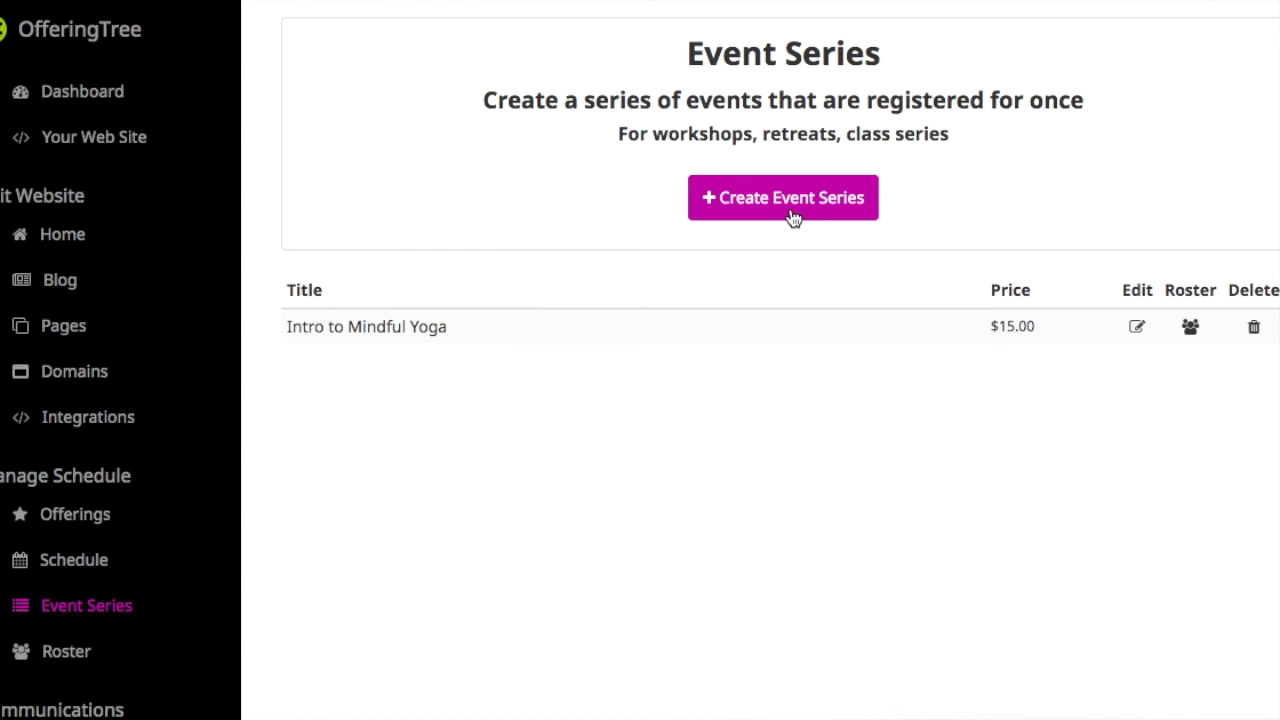
pyautogui.click(793, 219)
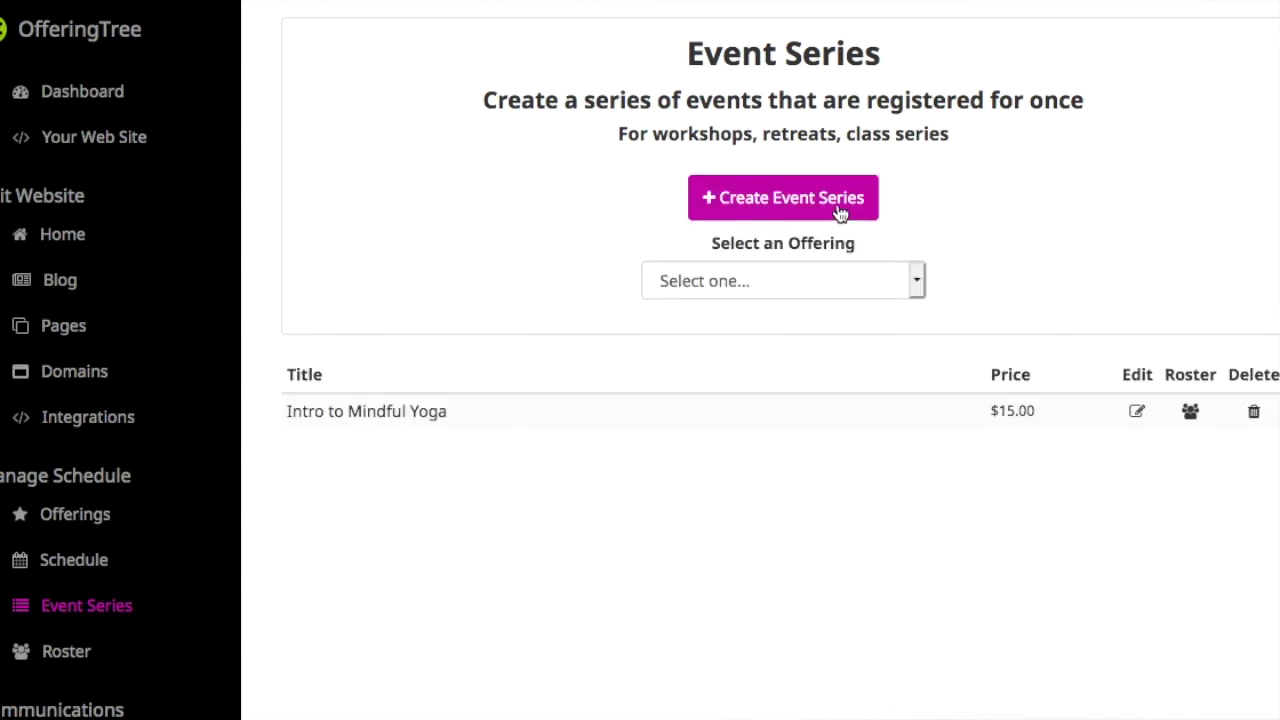
pyautogui.click(917, 282)
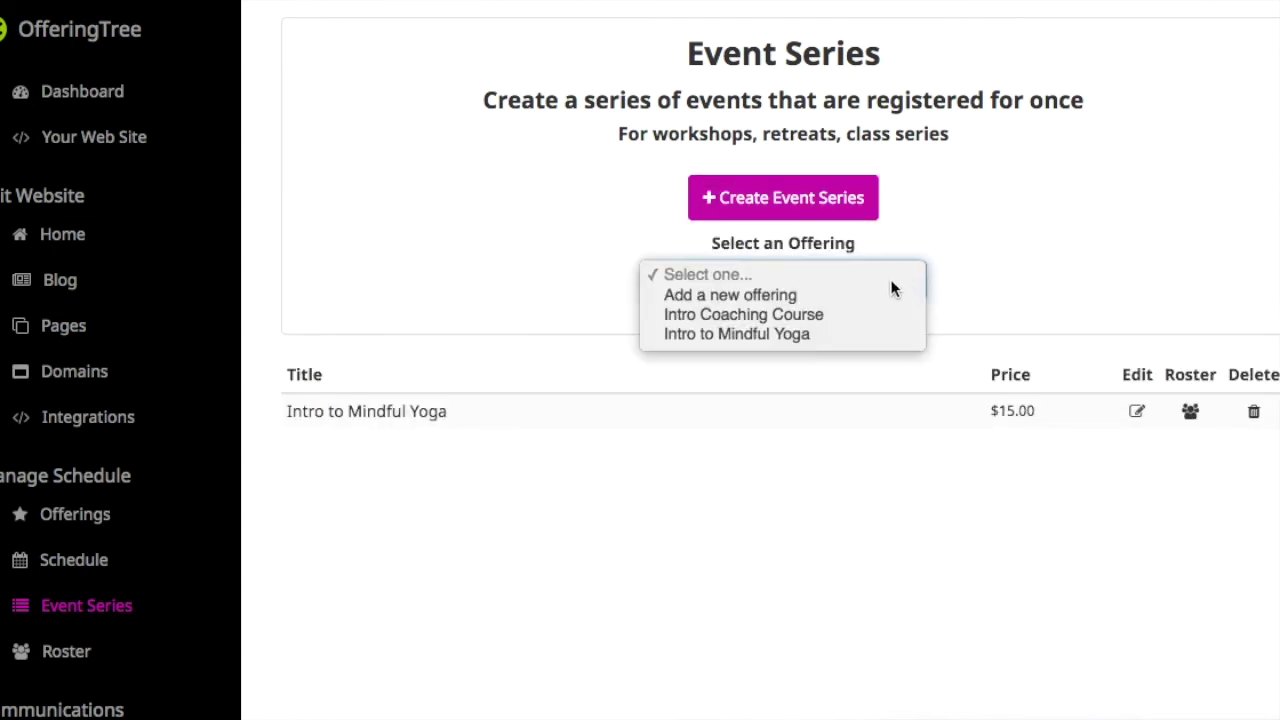
pyautogui.click(801, 295)
pyautogui.click(423, 150)
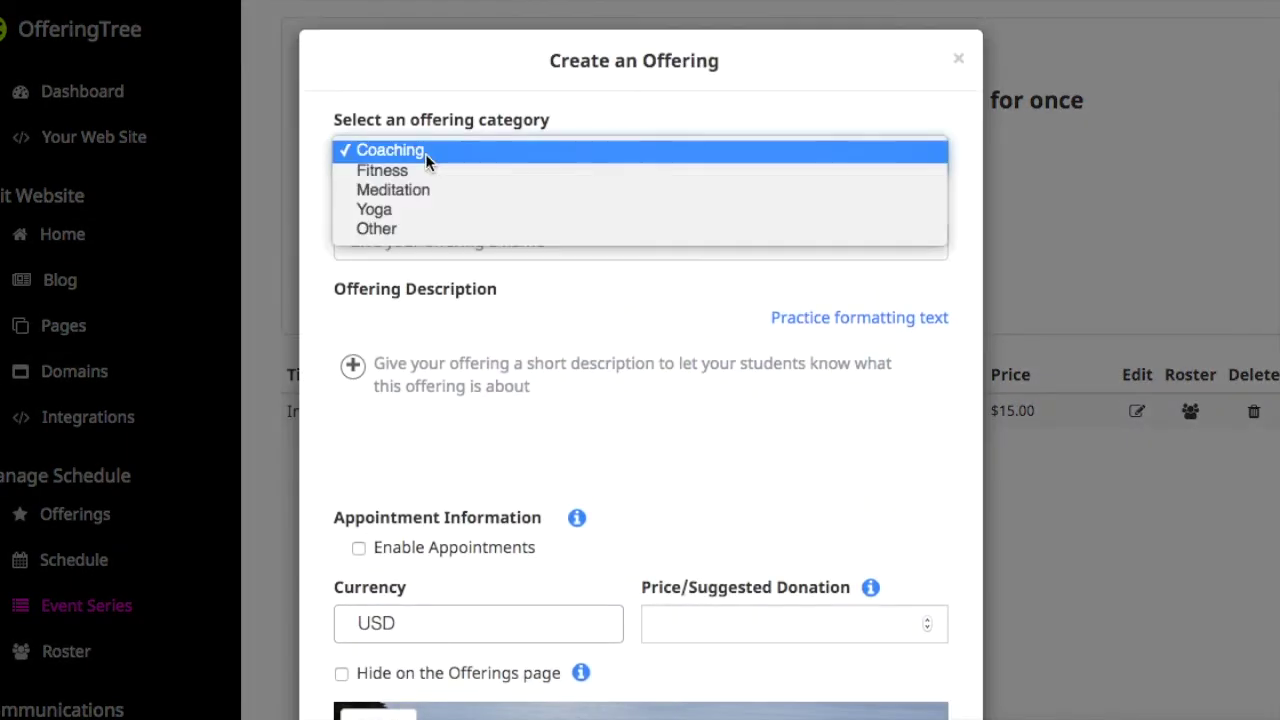
pyautogui.click(413, 209)
pyautogui.click(396, 246)
pyautogui.write('A')
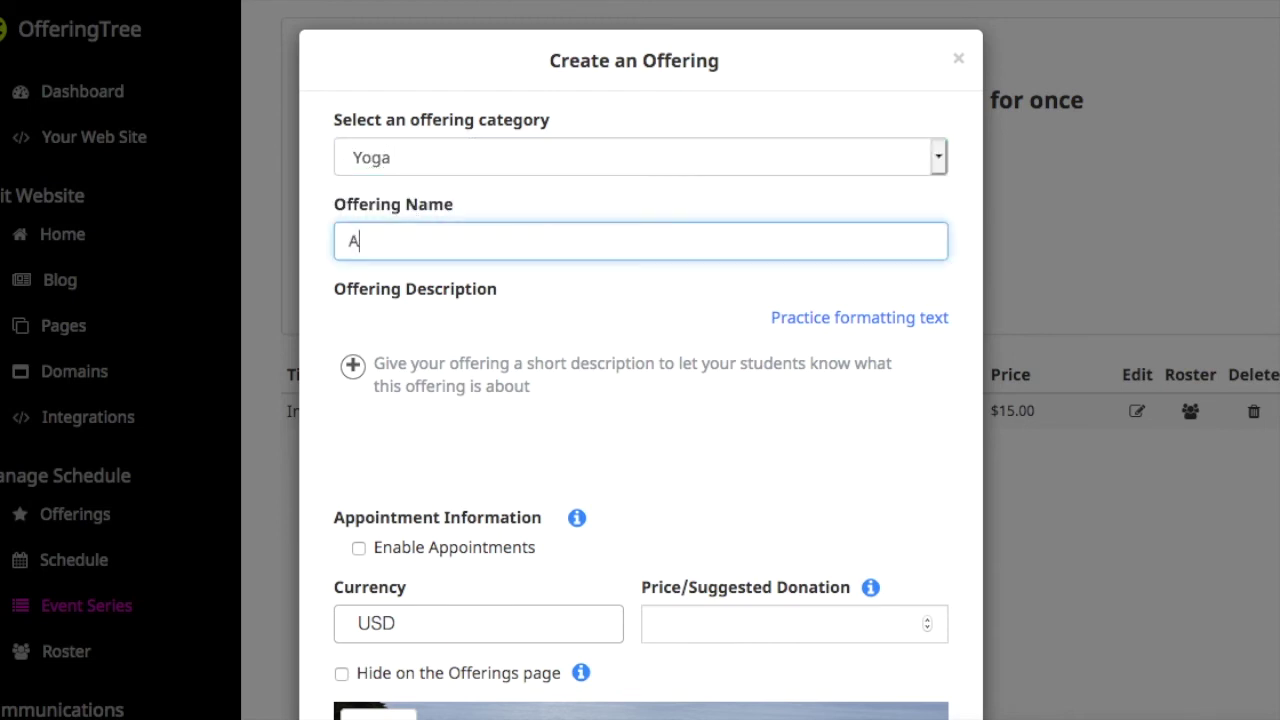
pyautogui.write('dvanced Mindful')
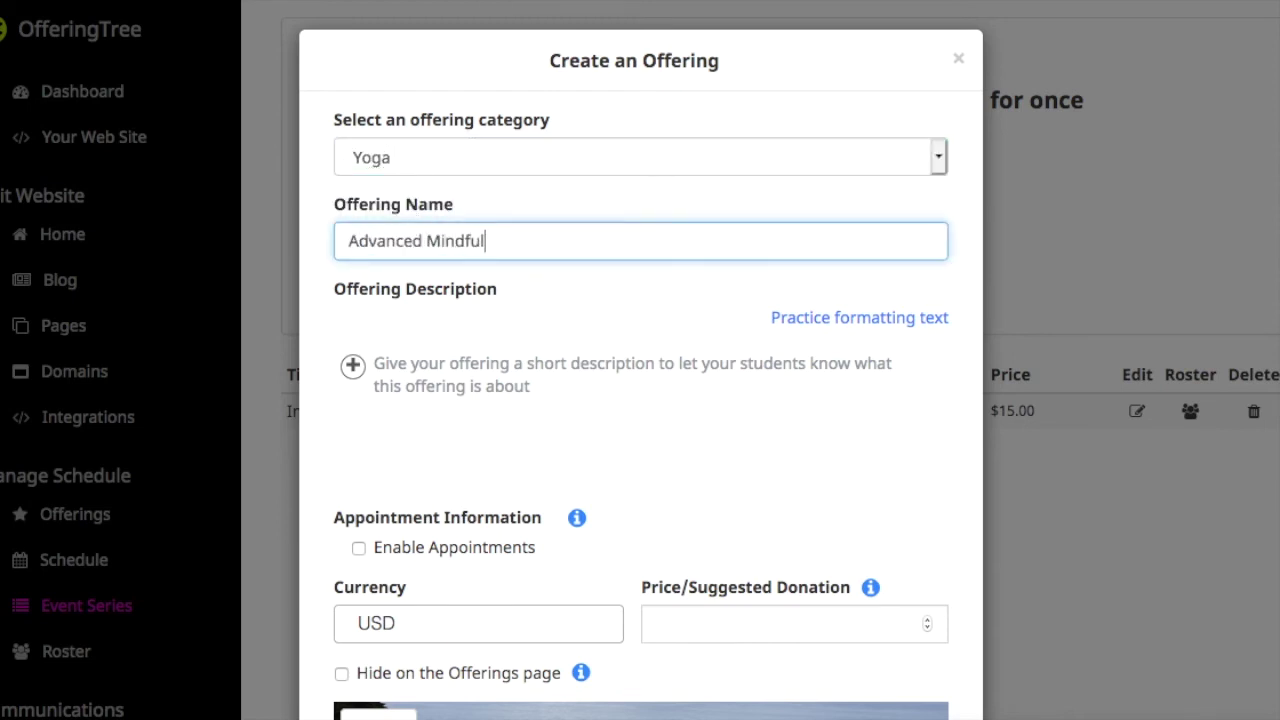
pyautogui.write(' Yoga Course')
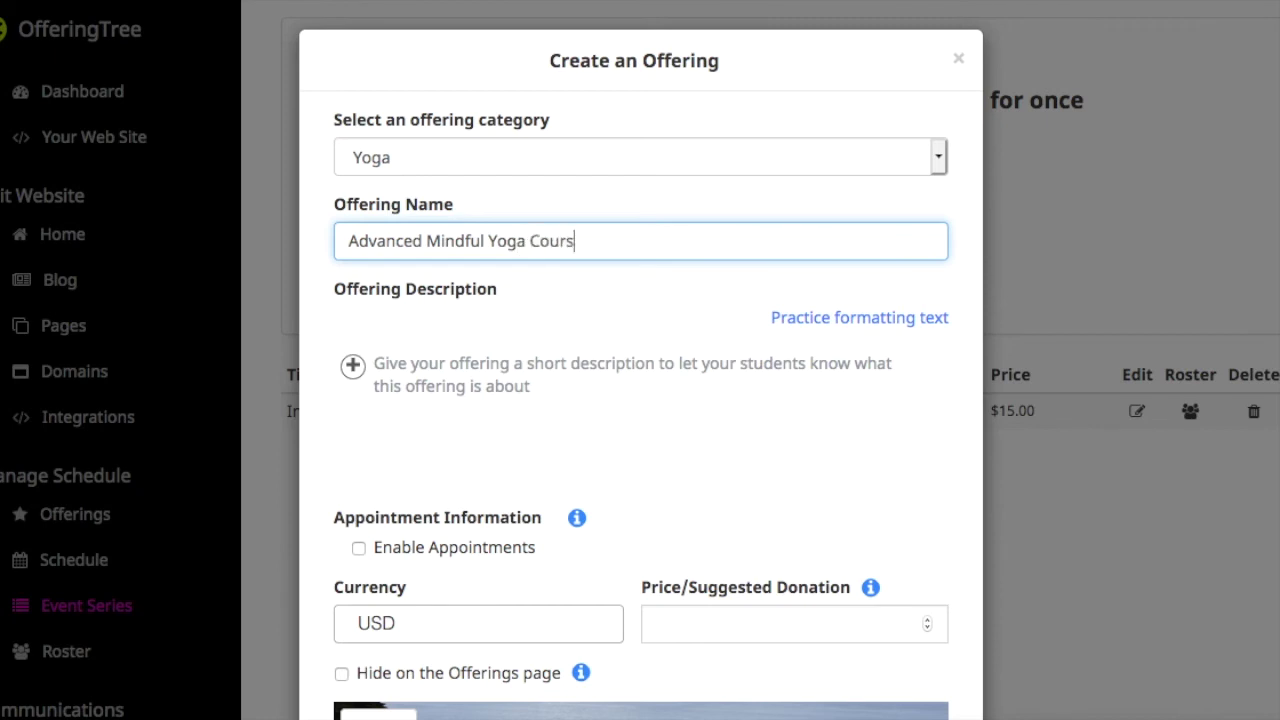
# - Describe the offering as "This a four class course on advanced mindful yoga concepts."
pyautogui.click(404, 362)
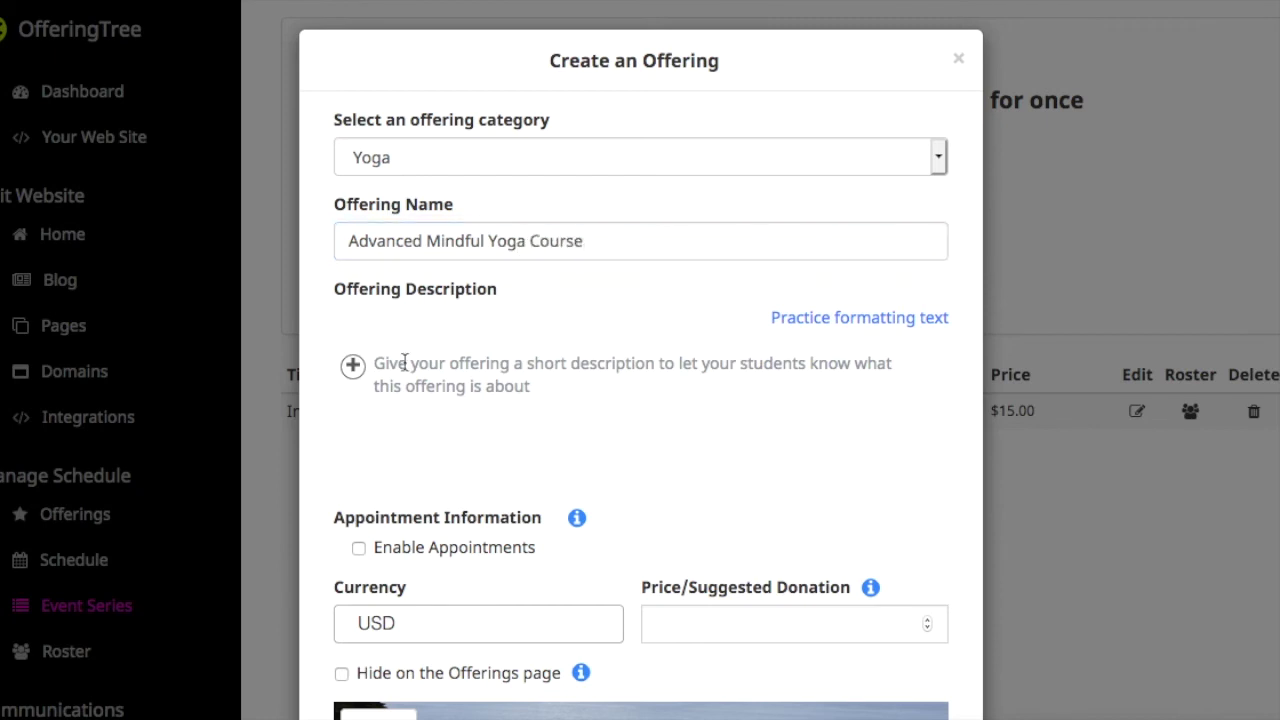
pyautogui.write('This')
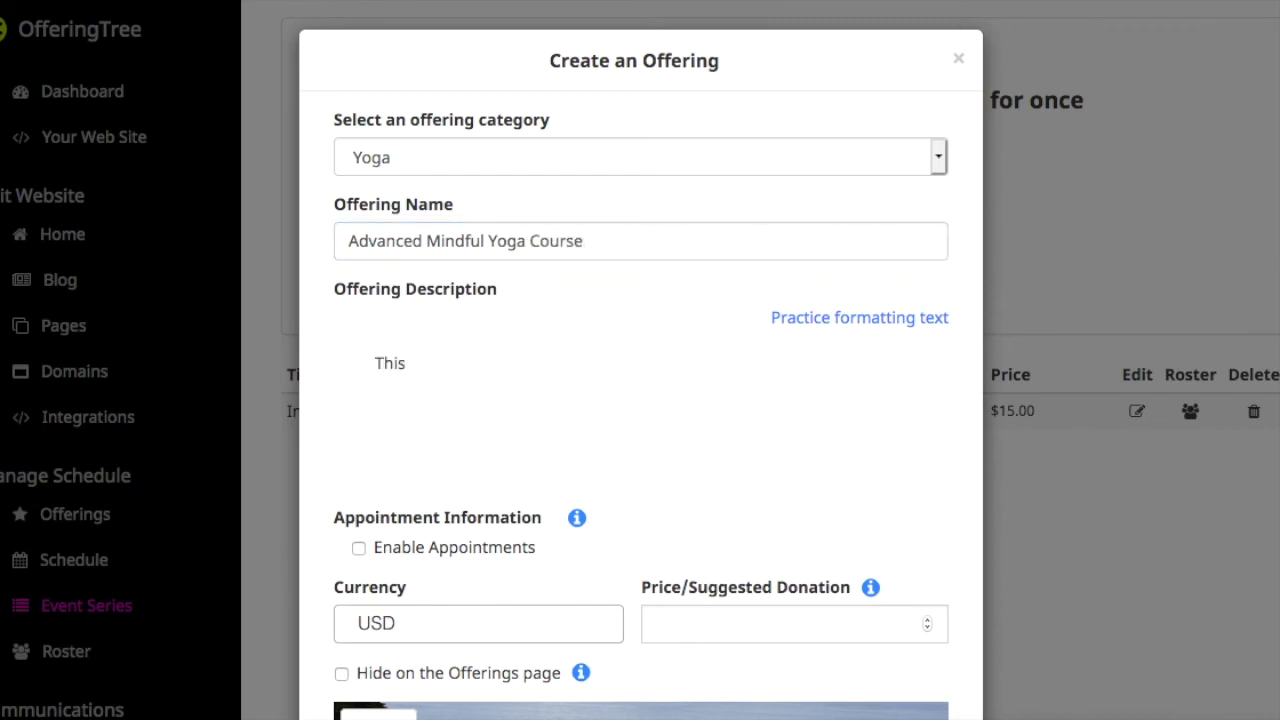
pyautogui.write(' a four class course on advanced')
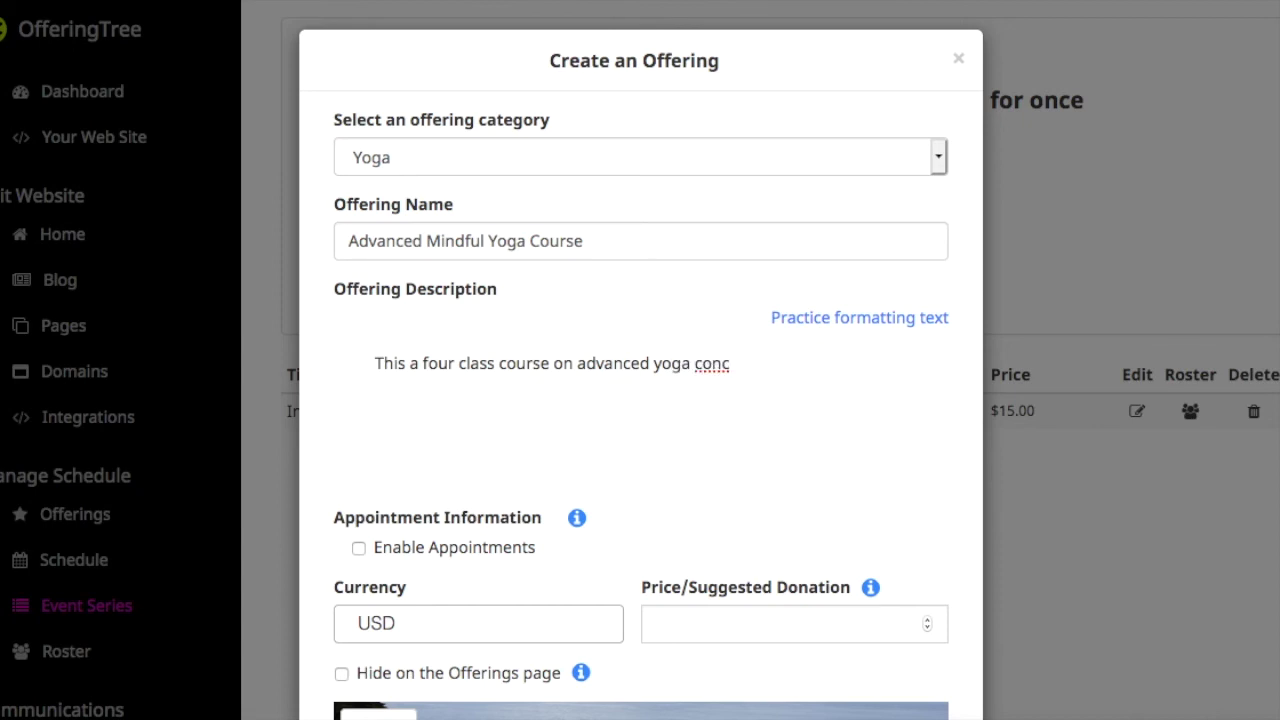
pyautogui.write('mindful')
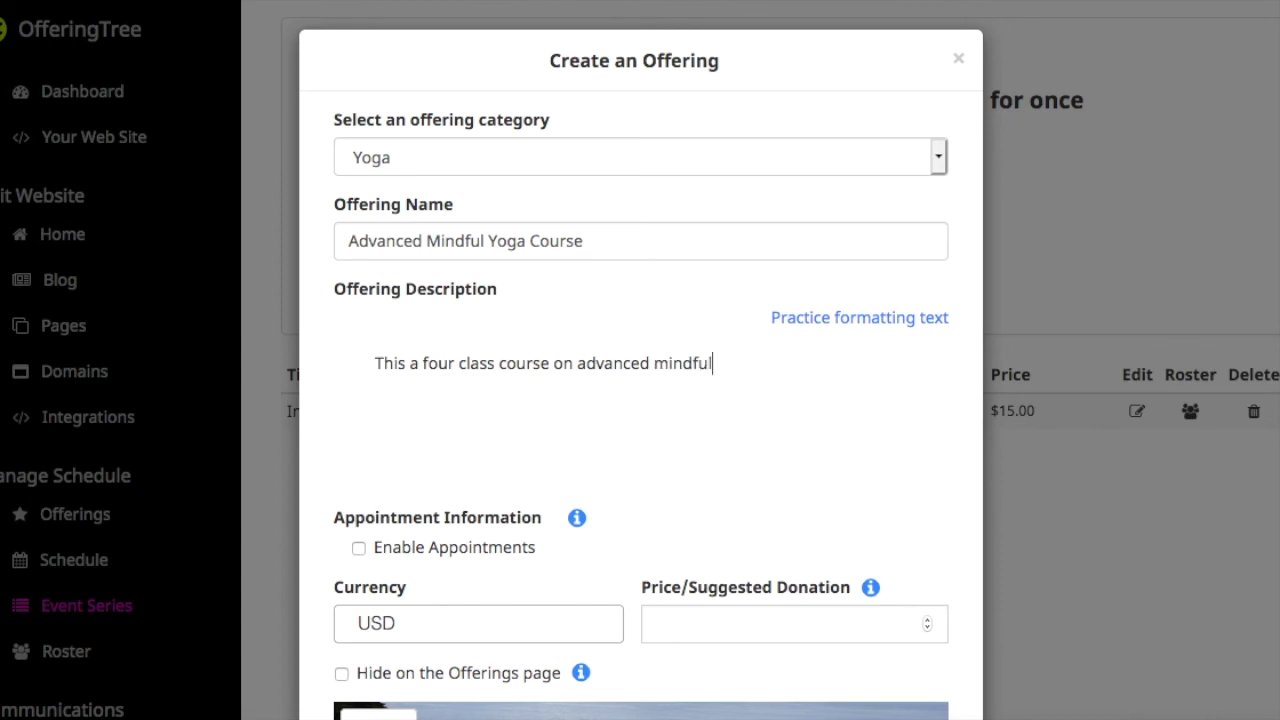
pyautogui.write(' yoga concepts.')
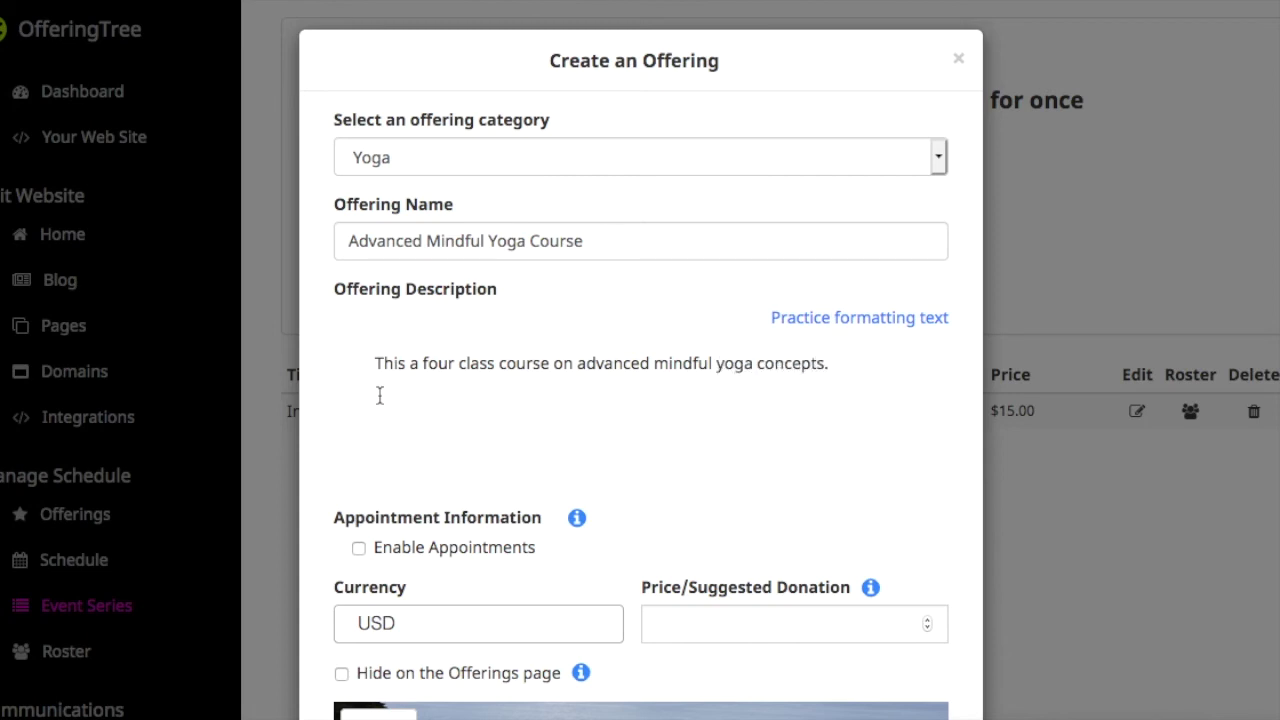
# - Set the offering's price to 250 USD and create the offering
pyautogui.click(664, 613)
pyautogui.write('250')
pyautogui.click(704, 466)
pyautogui.scroll(-6, 703, 464)
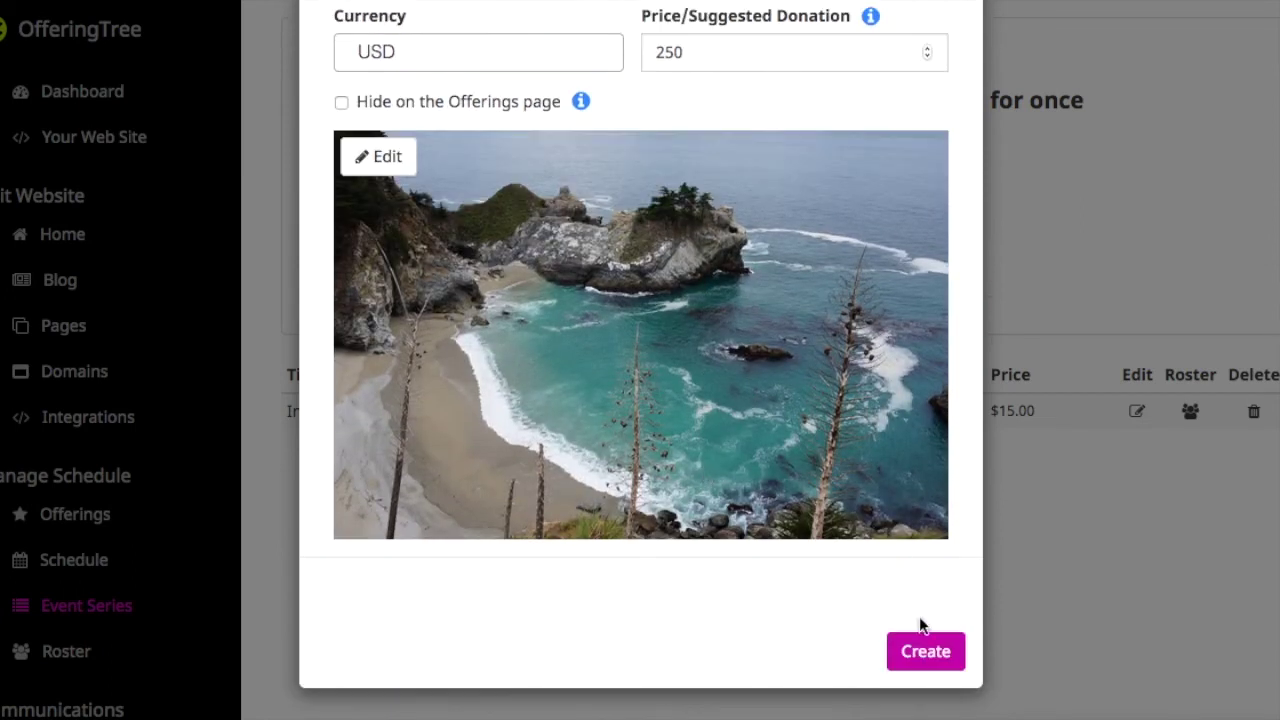
pyautogui.click(920, 654)
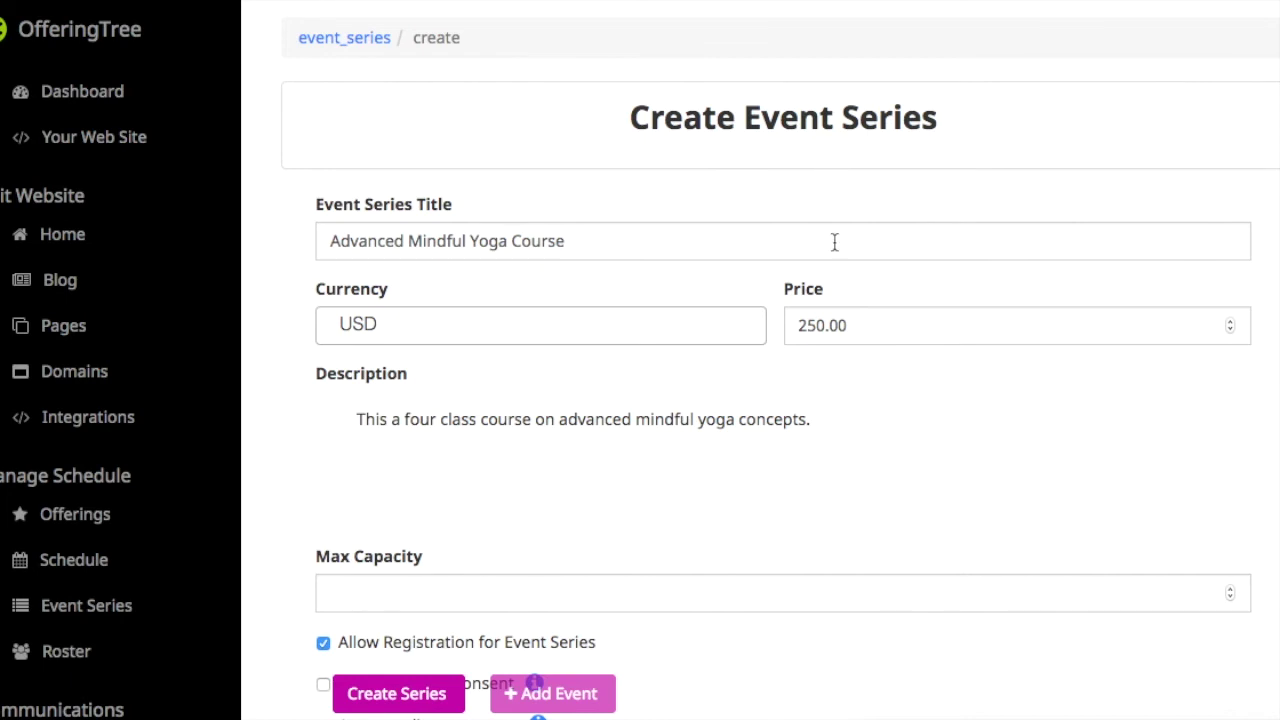
# - Review the Advanced Mindful Yoga Course series' registration, payment and fee settings, and create the series with them
pyautogui.moveTo(648, 124); pyautogui.dragTo(945, 128)
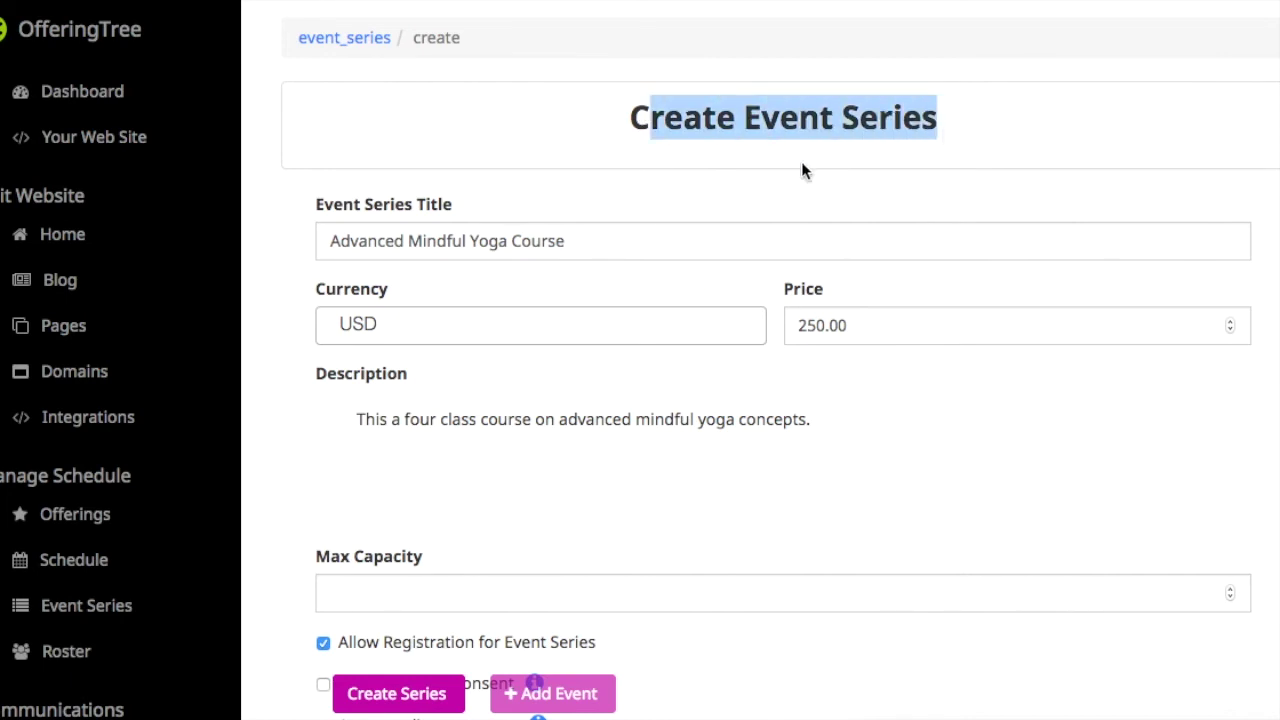
pyautogui.click(660, 182)
pyautogui.scroll(-3, 604, 312)
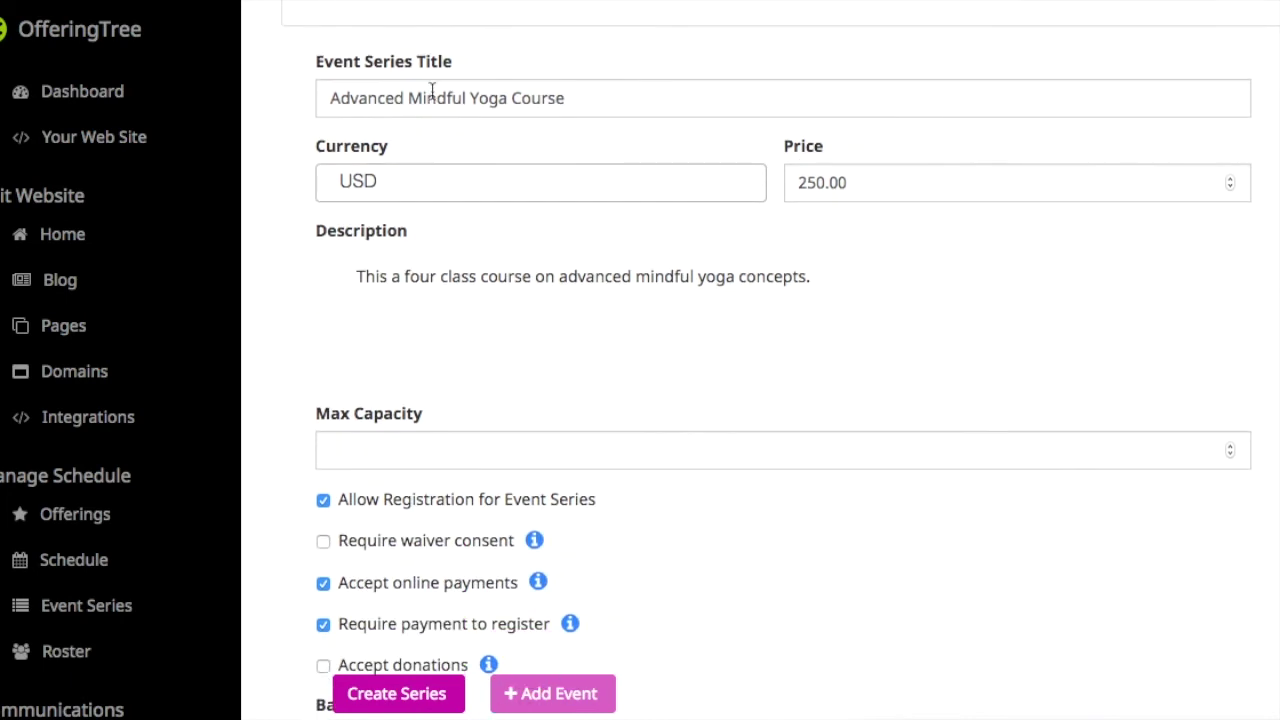
pyautogui.scroll(-2, 489, 432)
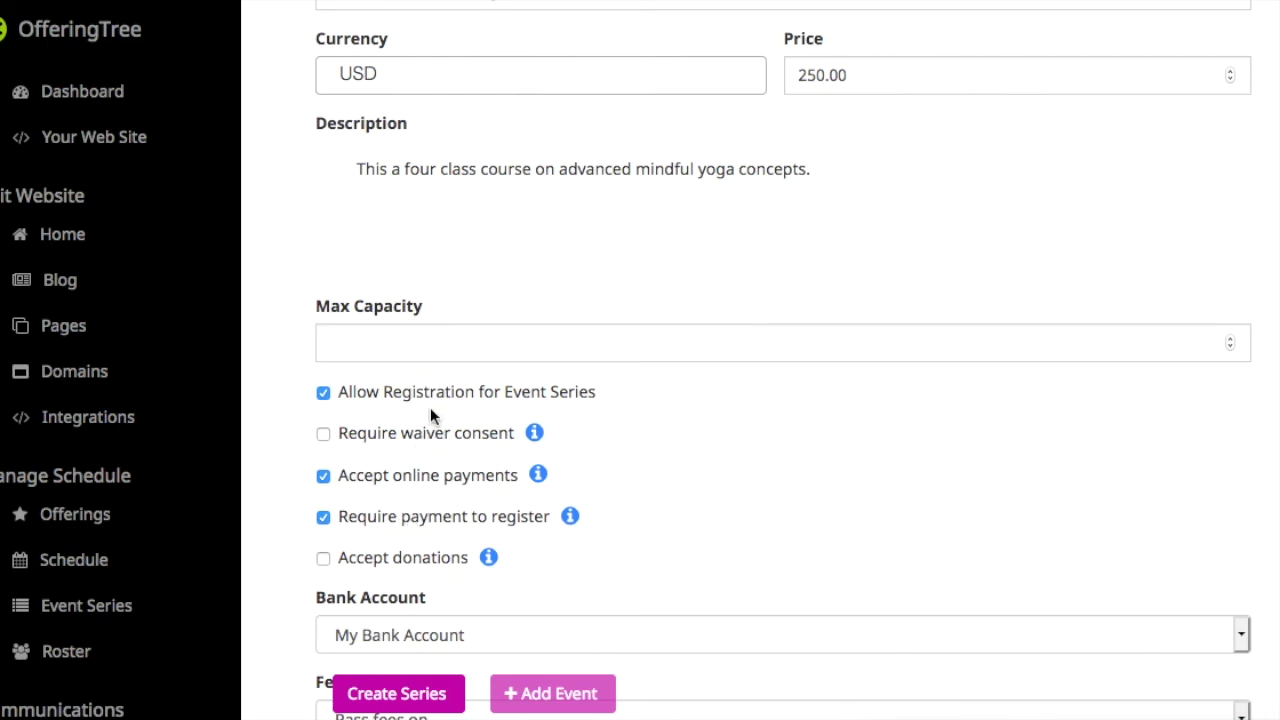
pyautogui.scroll(-2, 420, 520)
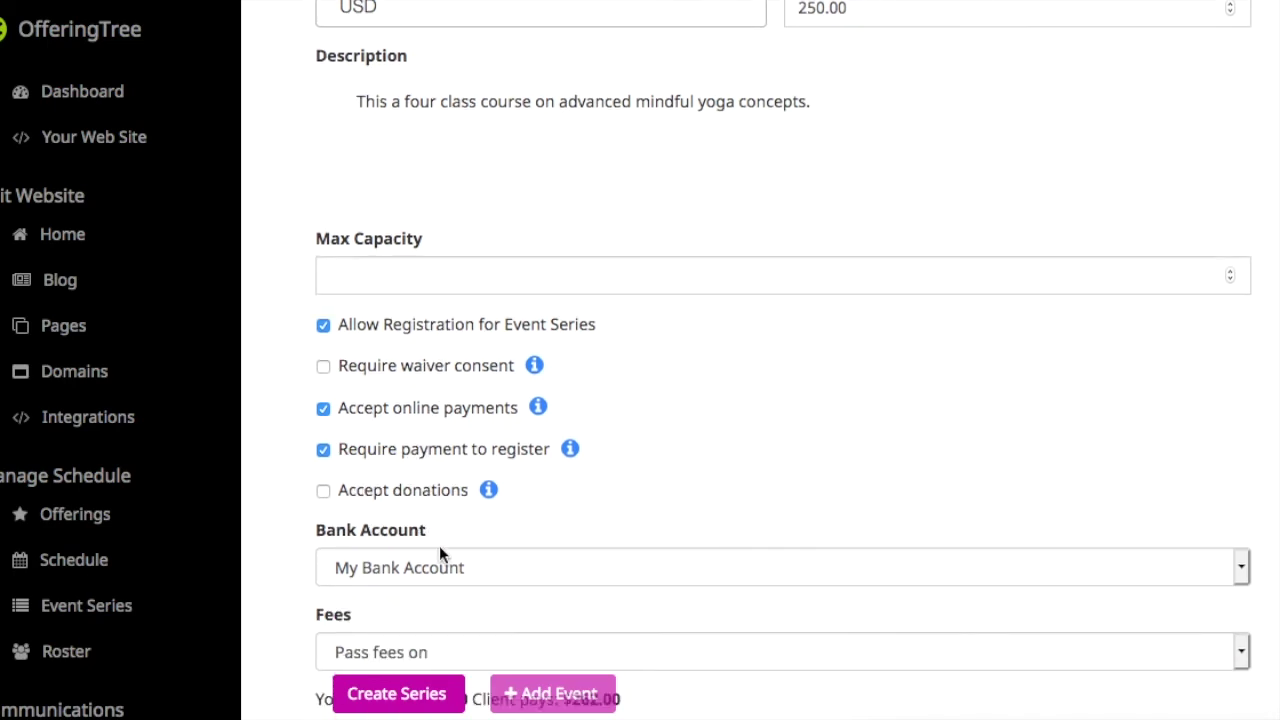
pyautogui.scroll(-5, 440, 553)
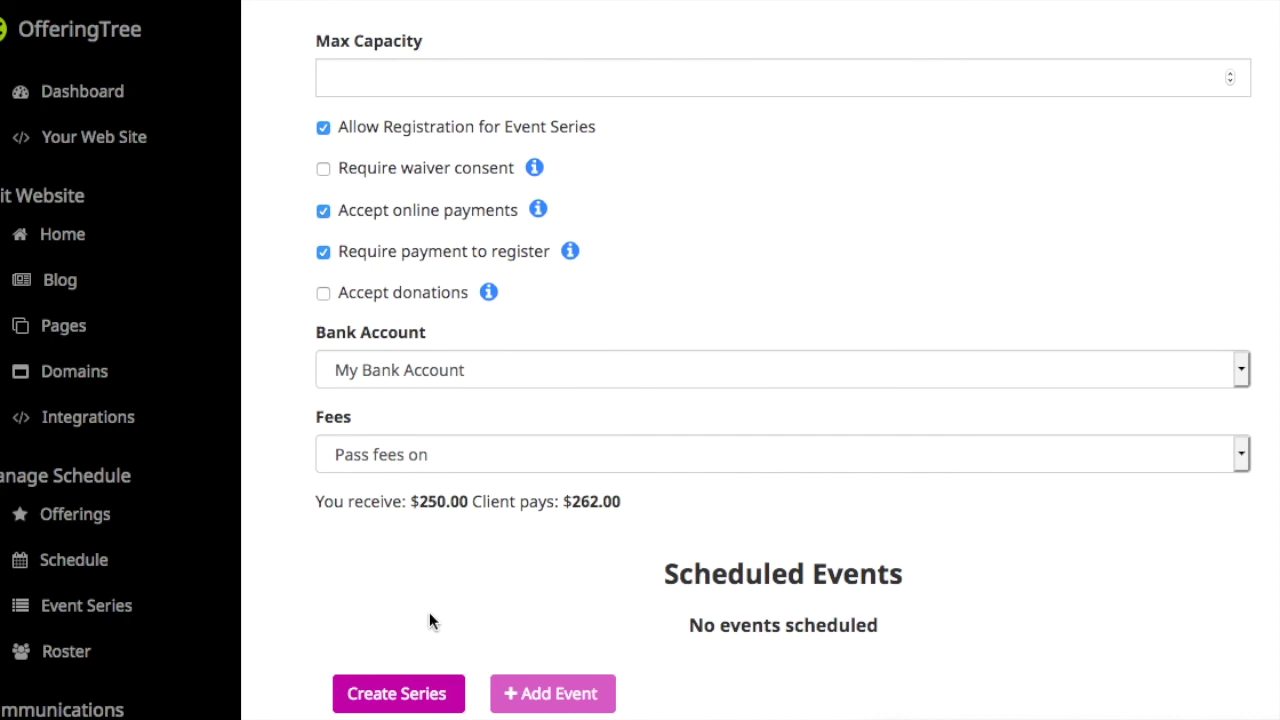
pyautogui.click(414, 699)
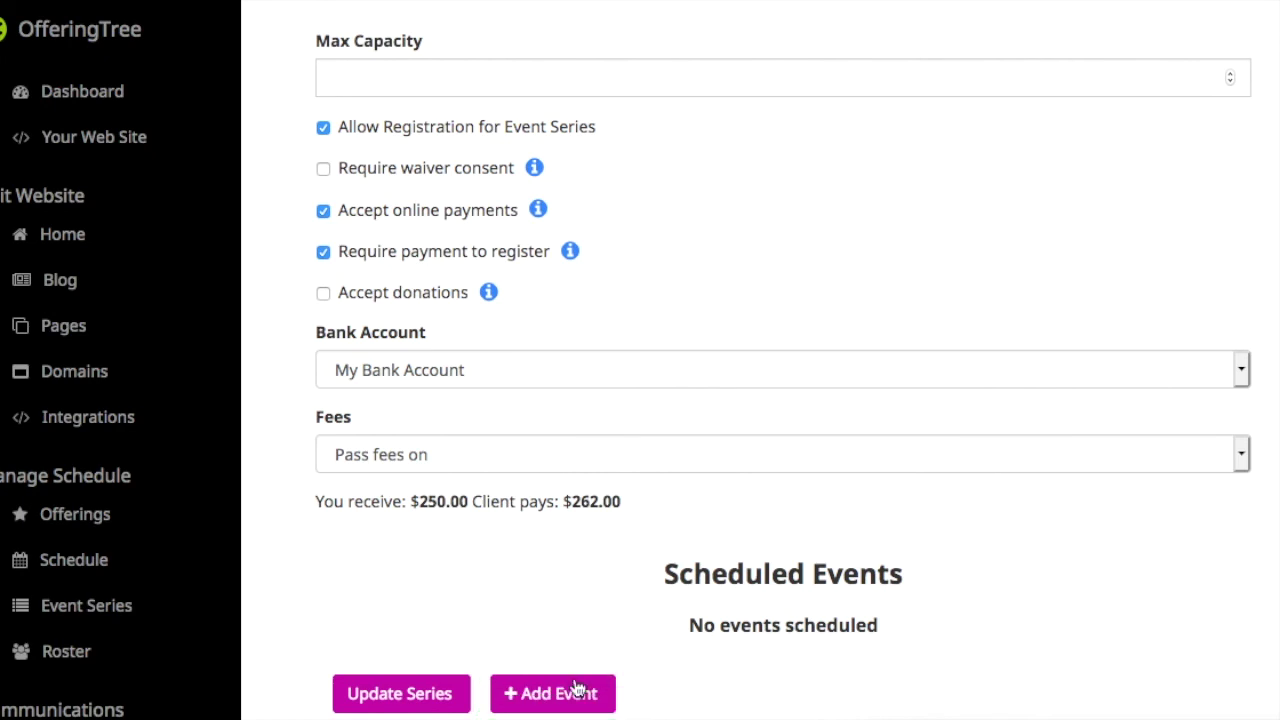
# - Examine the scheduling form for a new event in the Advanced Mindful Yoga Course series, and close it without adding one
pyautogui.click(570, 694)
pyautogui.scroll(-2, 618, 438)
pyautogui.scroll(2, 618, 438)
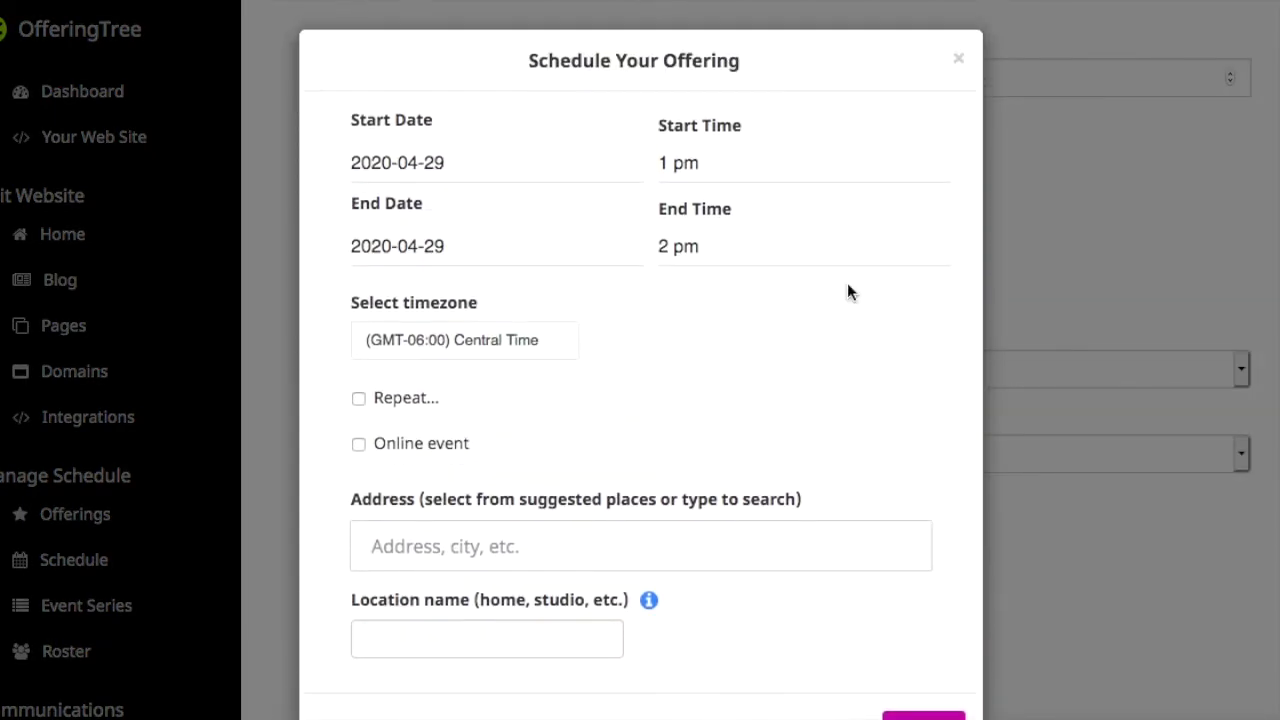
pyautogui.click(960, 63)
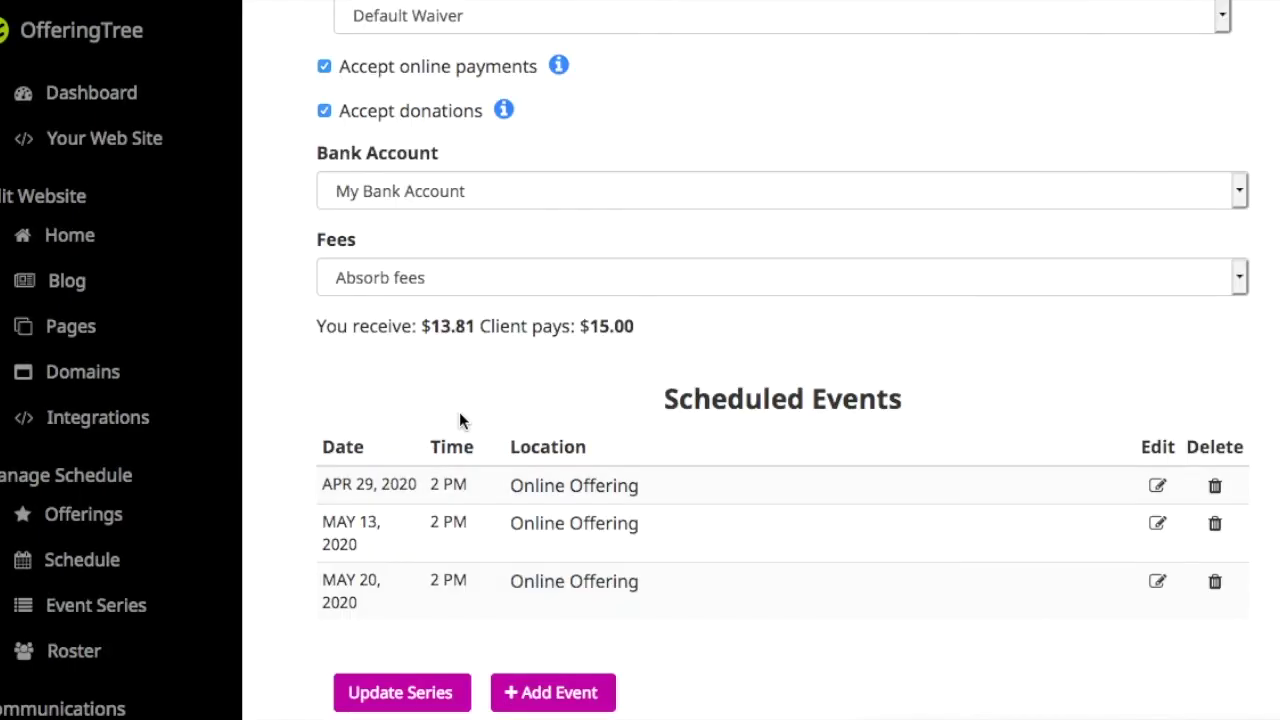
# - Go from the Intro to Mindful Yoga series settings to the public website and examine the April 29 event's page and its series position
pyautogui.scroll(7, 459, 420)
pyautogui.scroll(2, 459, 420)
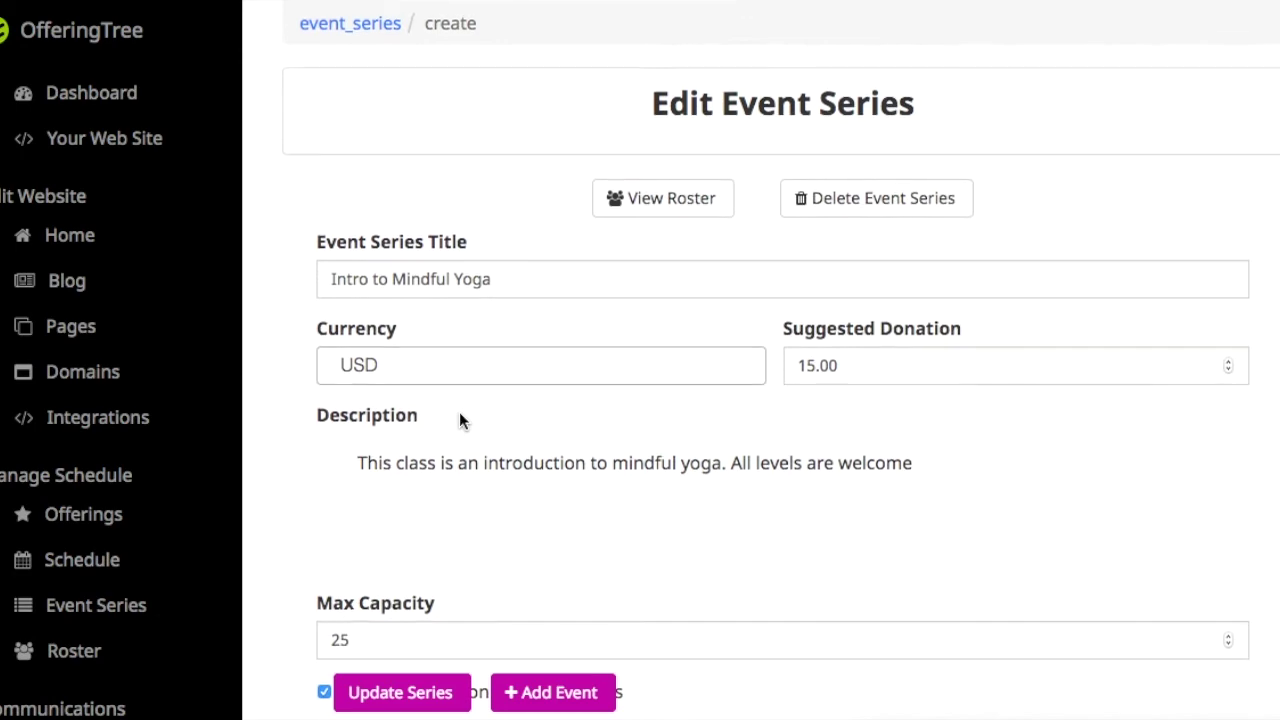
pyautogui.click(117, 142)
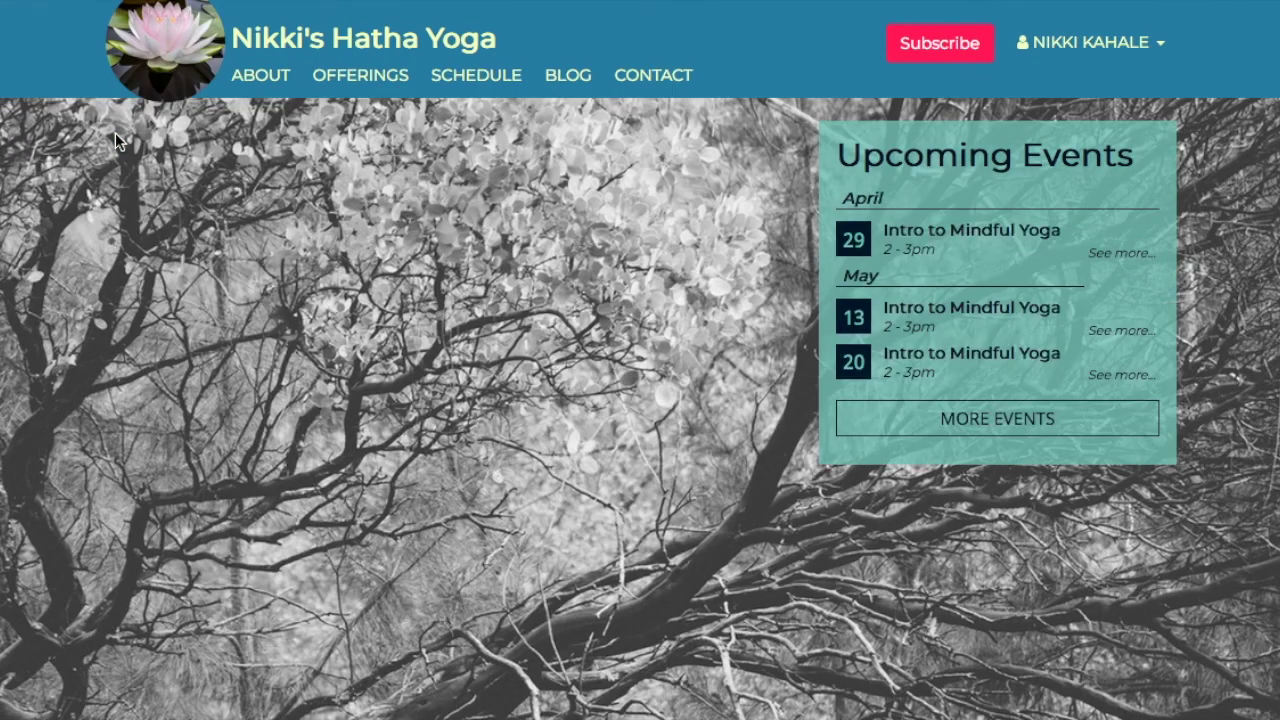
pyautogui.click(931, 240)
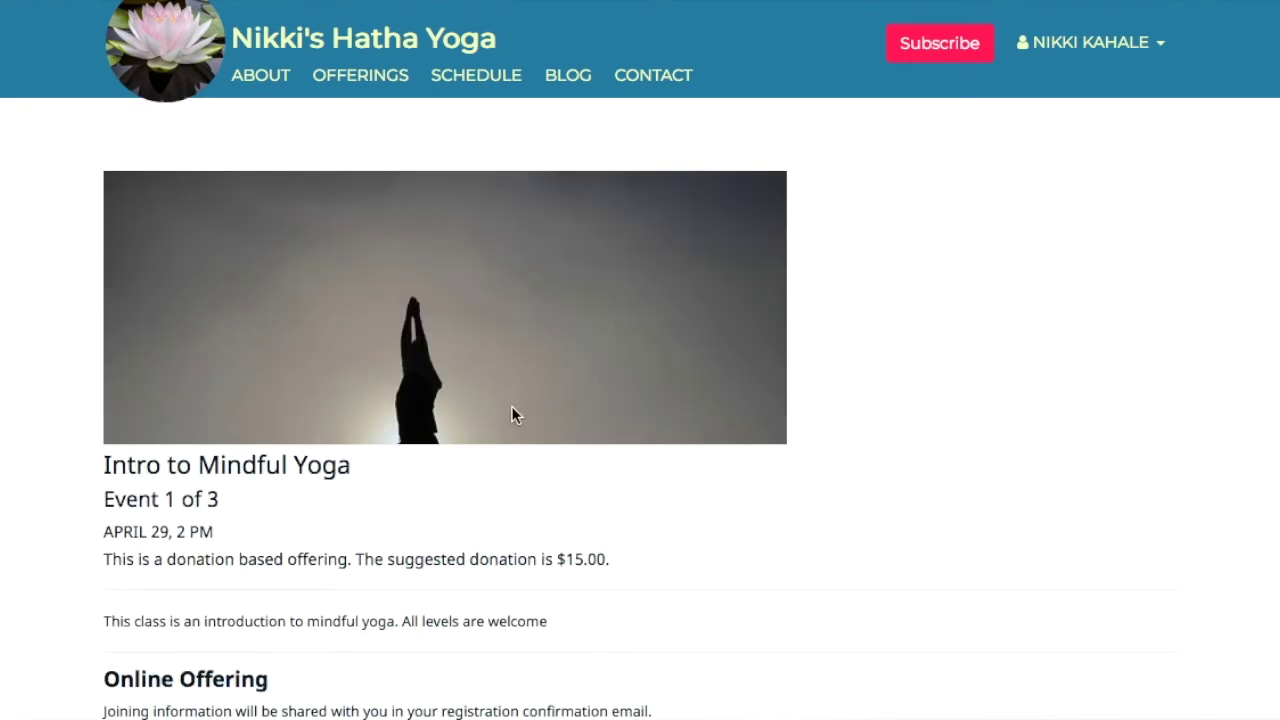
pyautogui.scroll(-1, 512, 415)
pyautogui.scroll(-2, 511, 415)
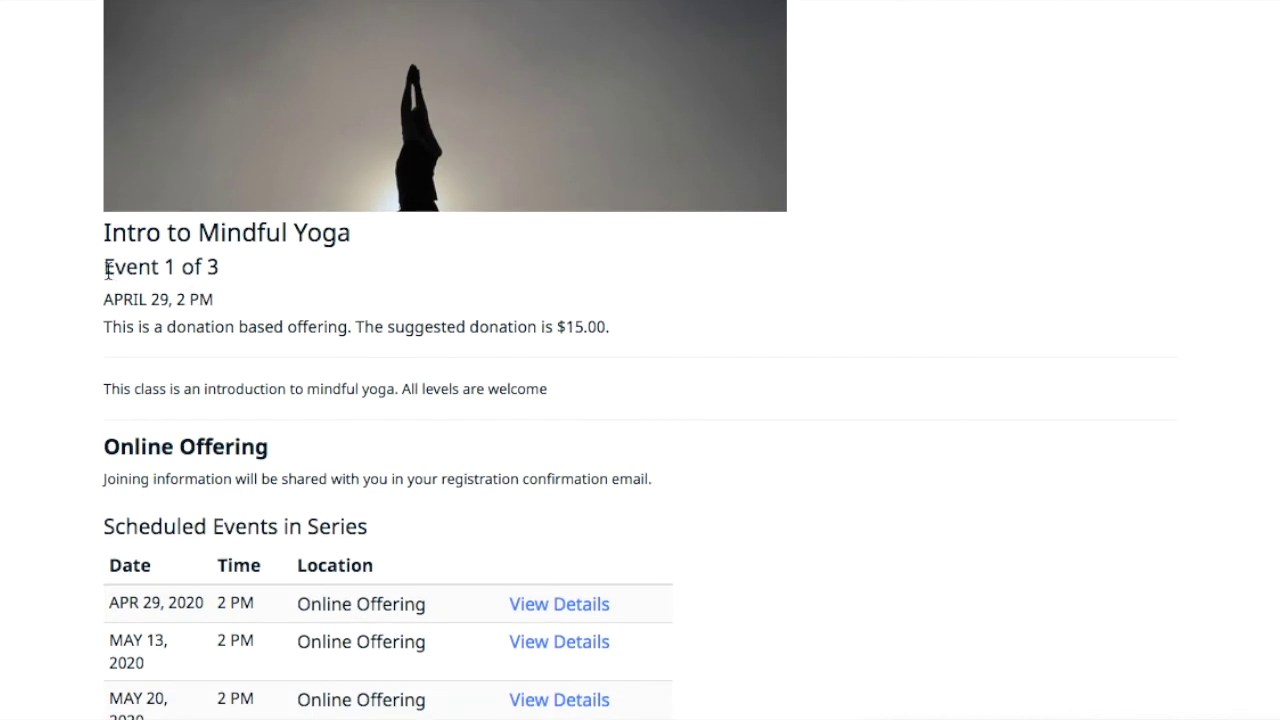
pyautogui.moveTo(105, 266); pyautogui.dragTo(221, 273)
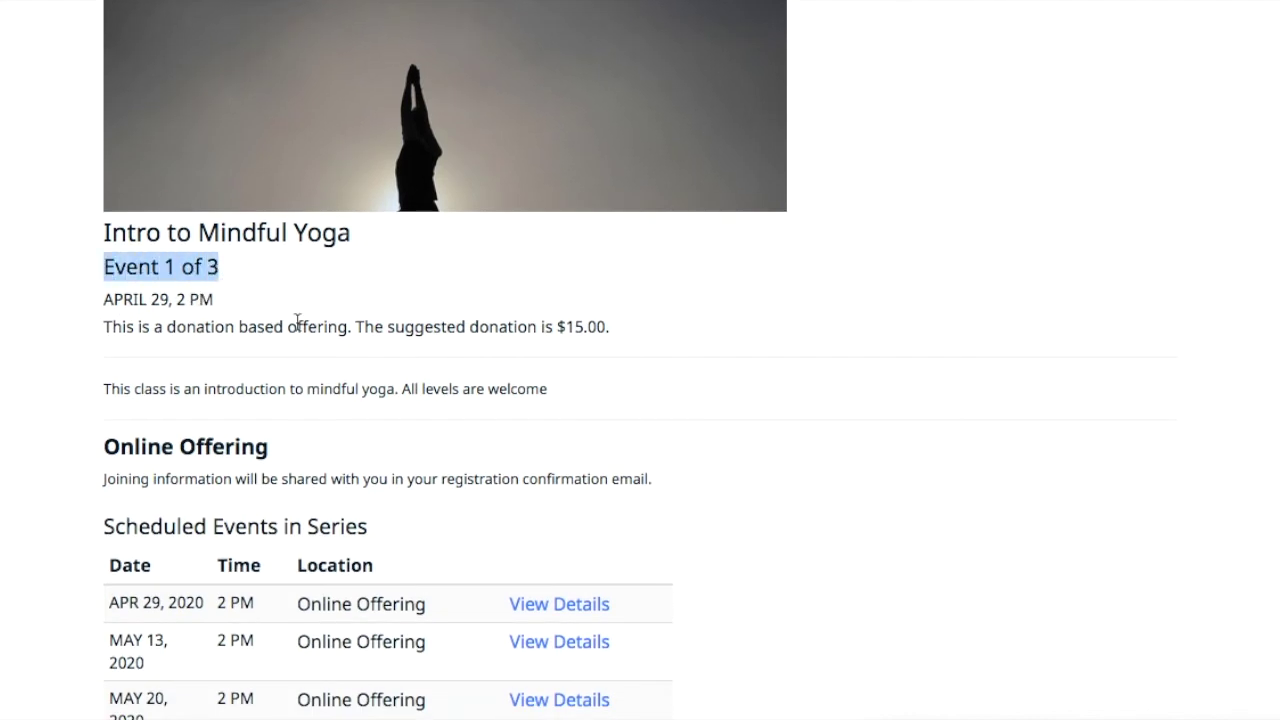
# - View the series' scheduled events and the registration form for Intro to Mindful Yoga, and cancel the registration
pyautogui.scroll(-3, 296, 320)
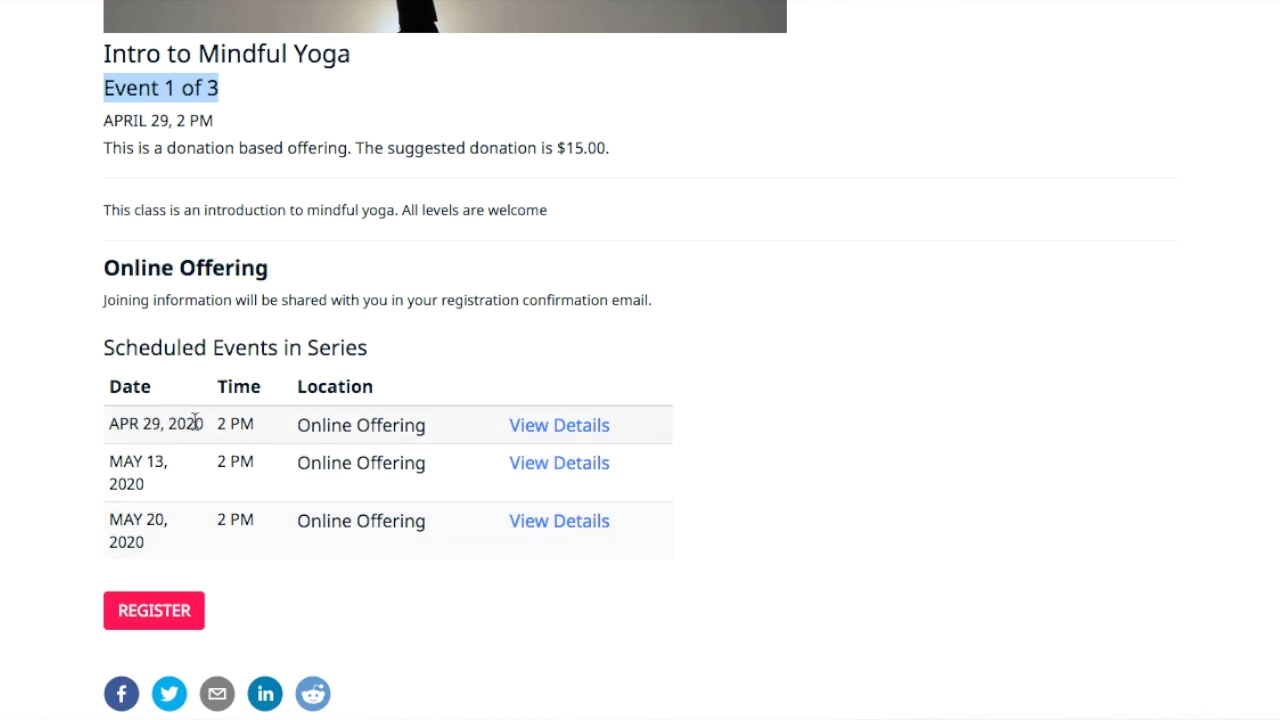
pyautogui.click(148, 609)
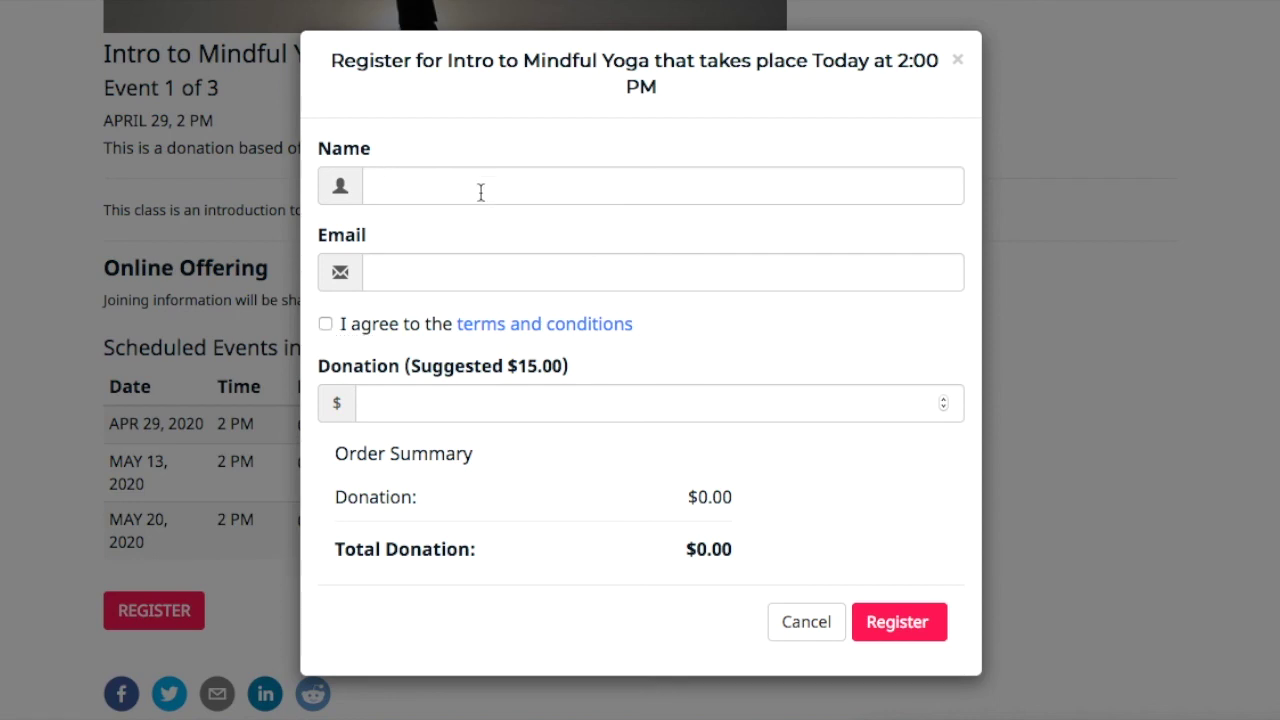
pyautogui.click(802, 626)
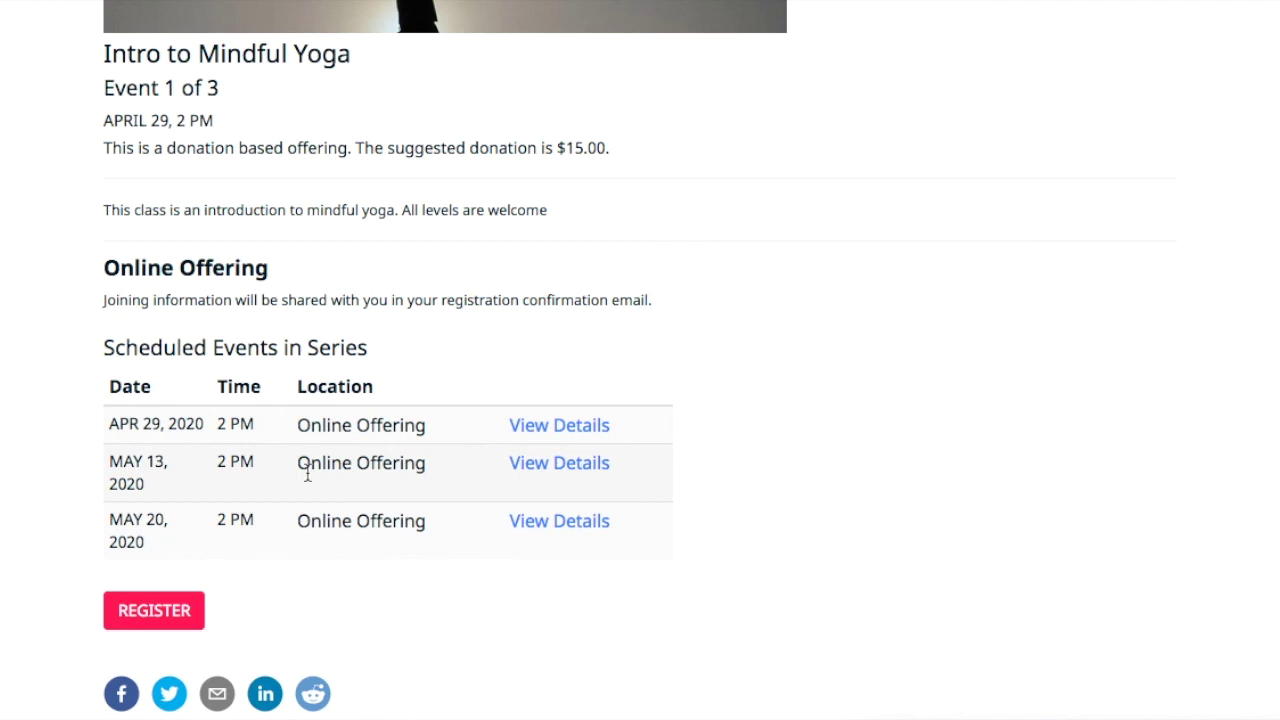
# - Review the April 29 event page's details, from the event's number within the series to the list of scheduled dates
pyautogui.scroll(1, 407, 310)
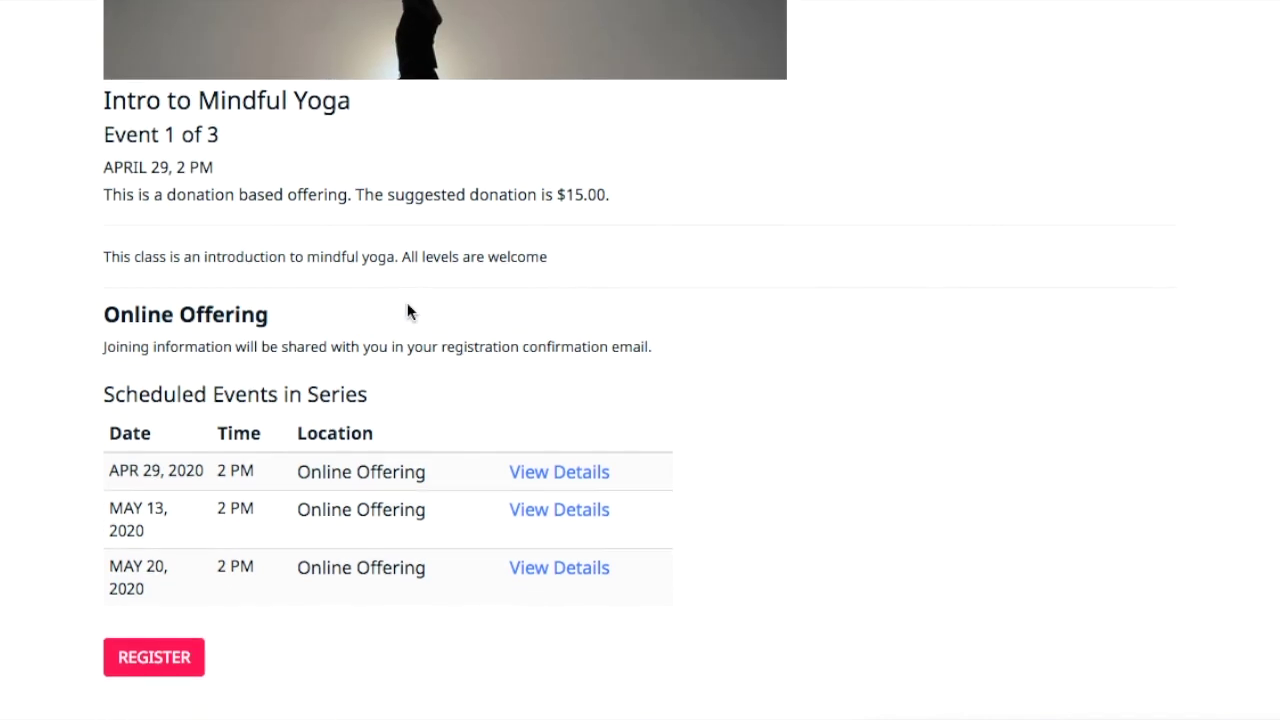
pyautogui.scroll(2, 407, 302)
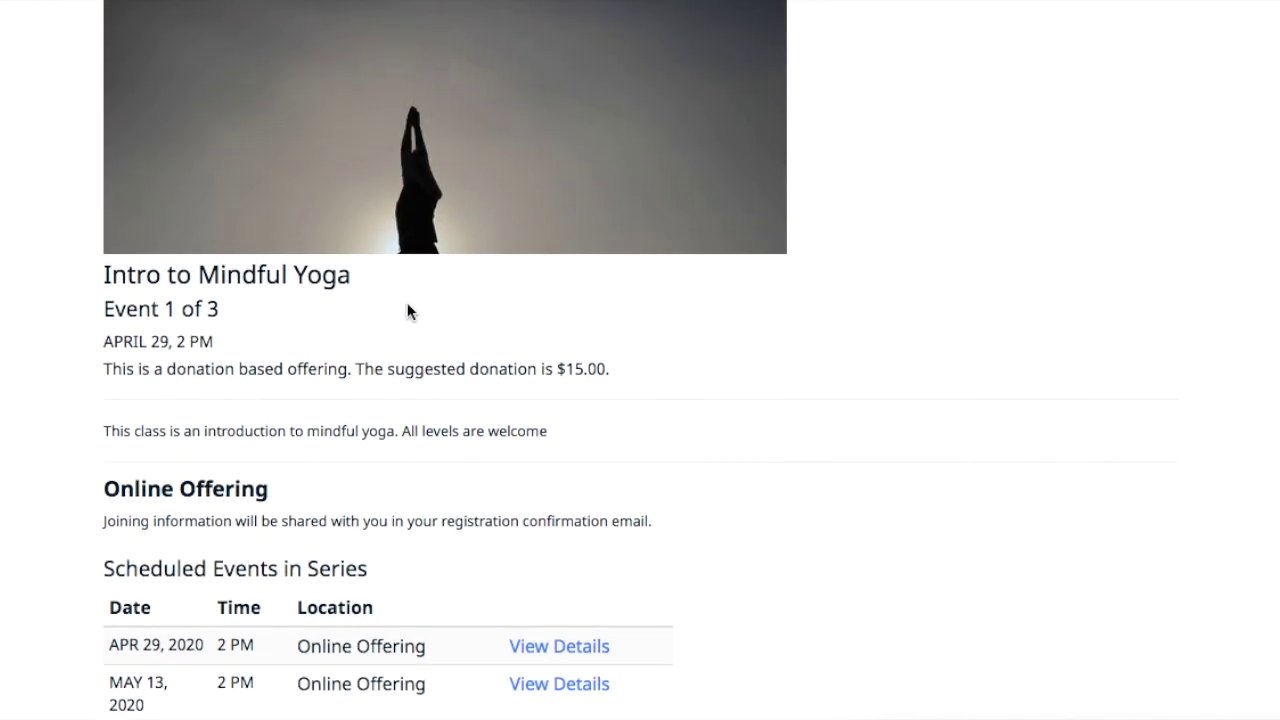
pyautogui.scroll(2, 392, 362)
pyautogui.scroll(-1, 392, 362)
pyautogui.scroll(1, 390, 360)
pyautogui.scroll(-6, 351, 408)
pyautogui.scroll(4, 351, 408)
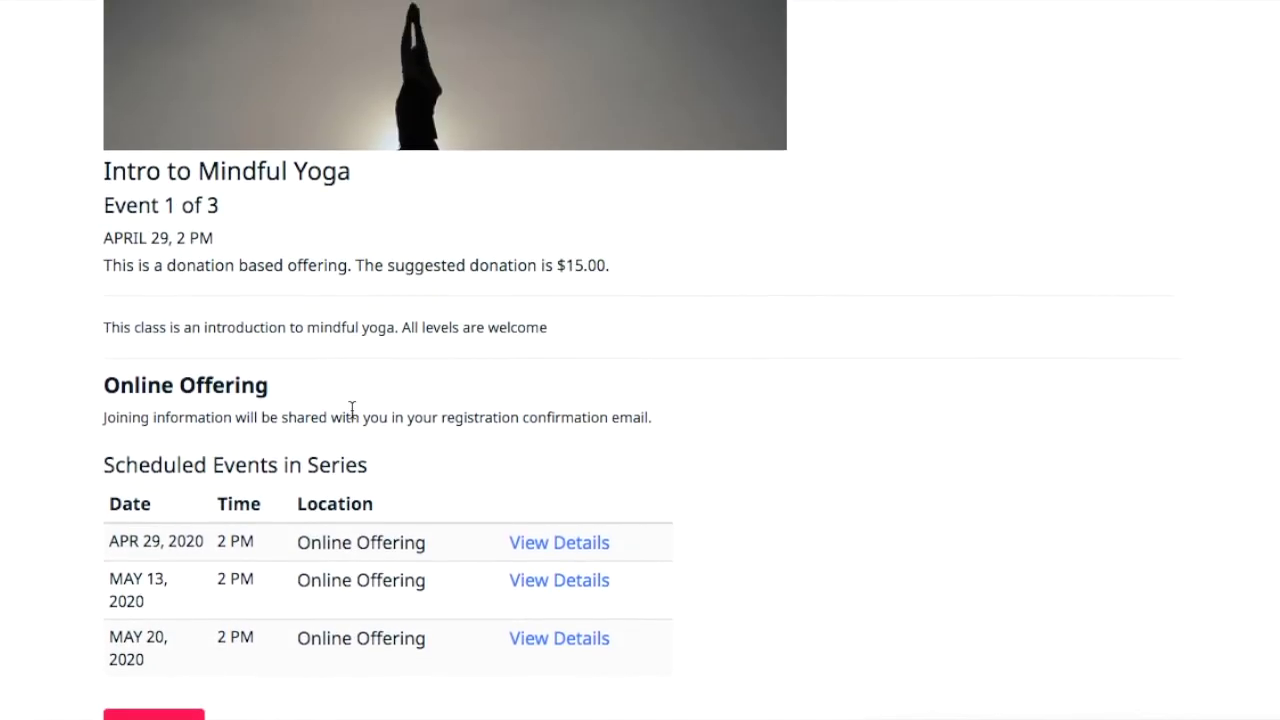
pyautogui.moveTo(113, 292); pyautogui.dragTo(219, 293)
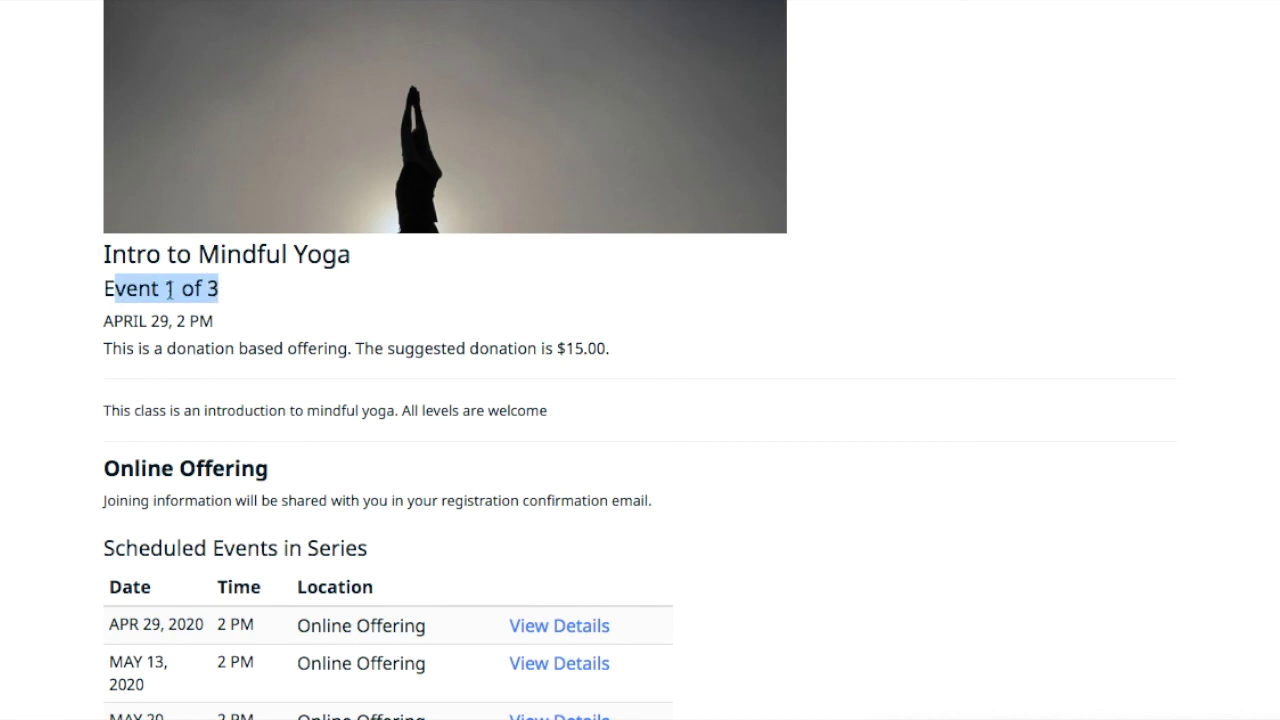
pyautogui.moveTo(104, 290); pyautogui.dragTo(246, 290)
pyautogui.scroll(3, 277, 388)
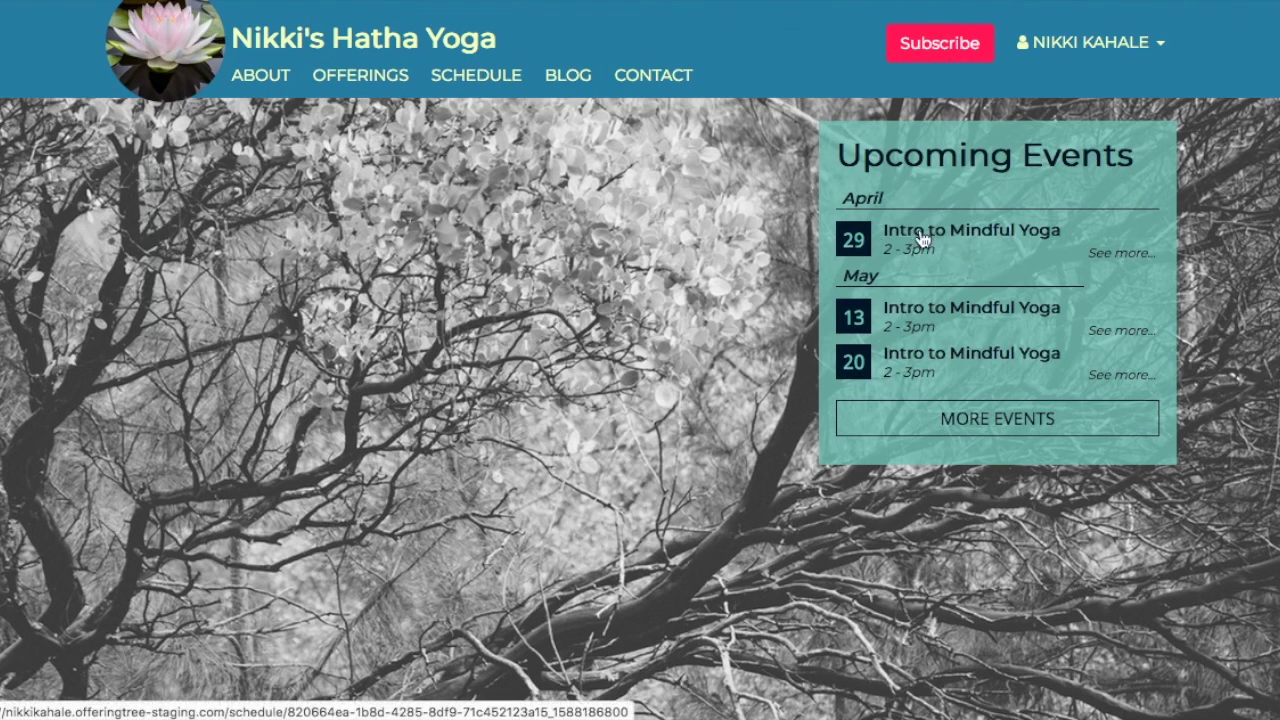
# - View the April 29 Intro to Mindful Yoga event from the home page's upcoming events and from the website's Offerings page
pyautogui.click(933, 238)
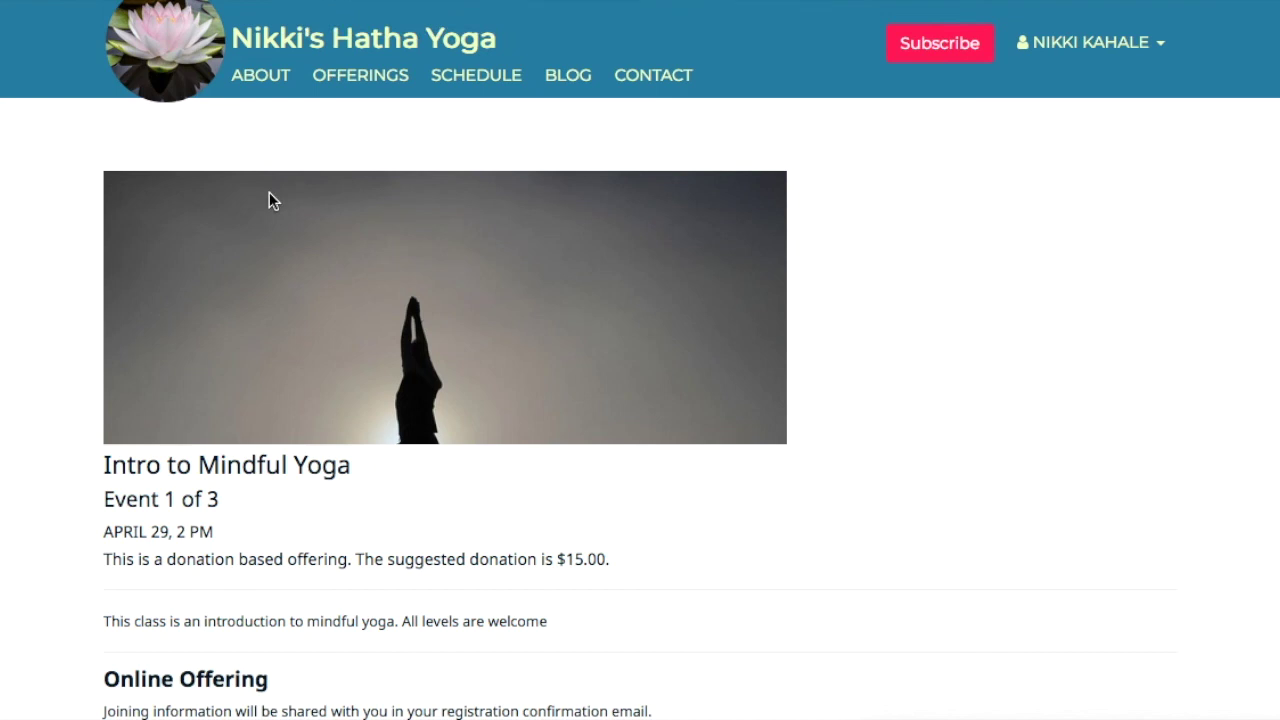
pyautogui.click(371, 87)
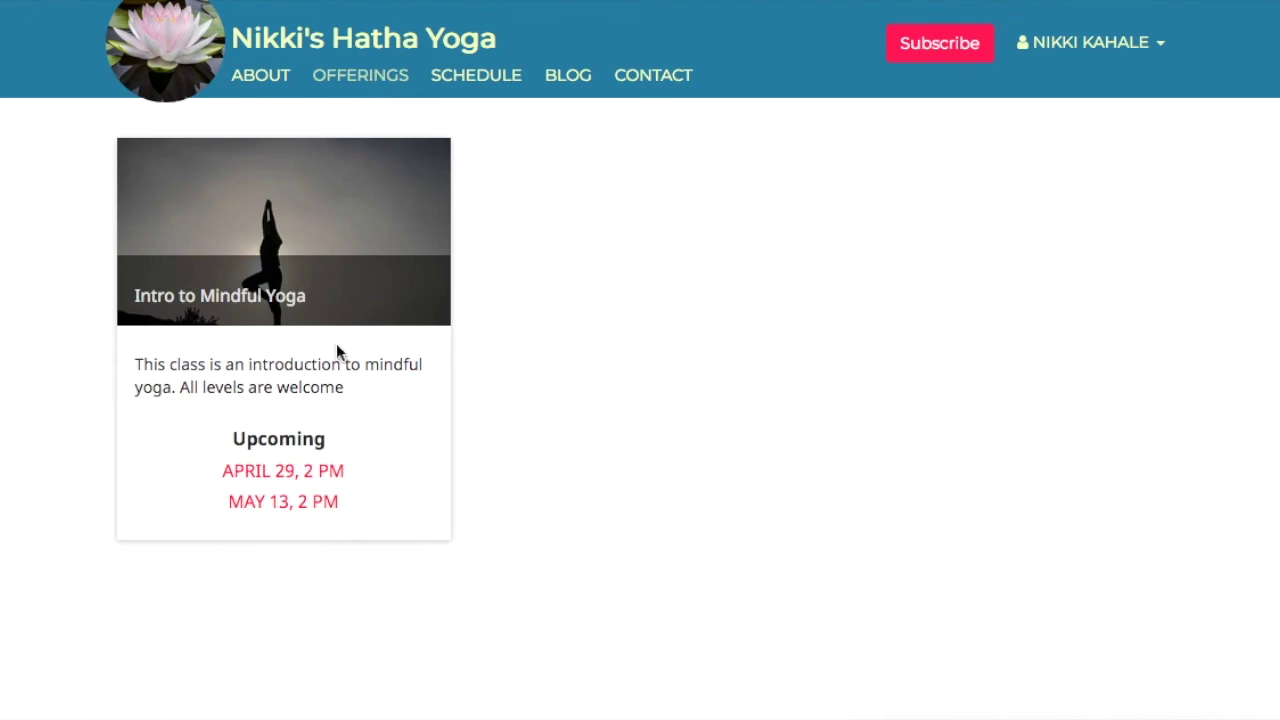
pyautogui.click(286, 484)
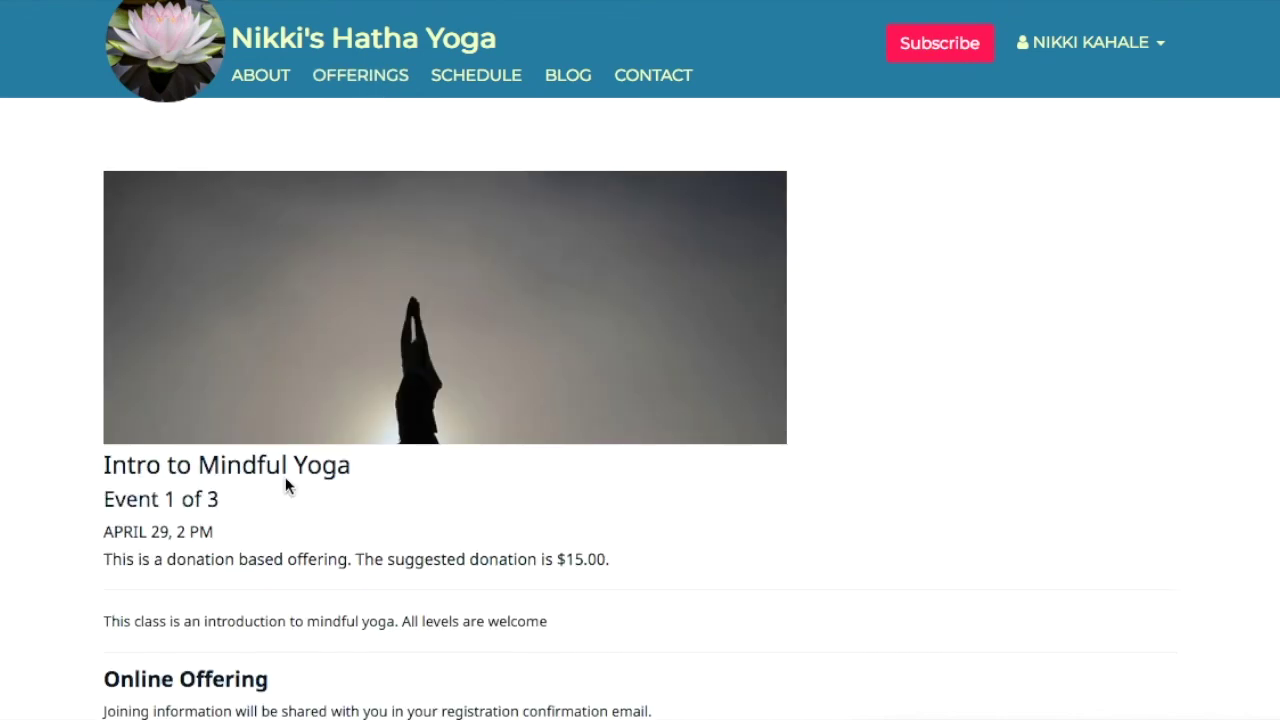
pyautogui.scroll(-5, 417, 420)
pyautogui.scroll(5, 417, 420)
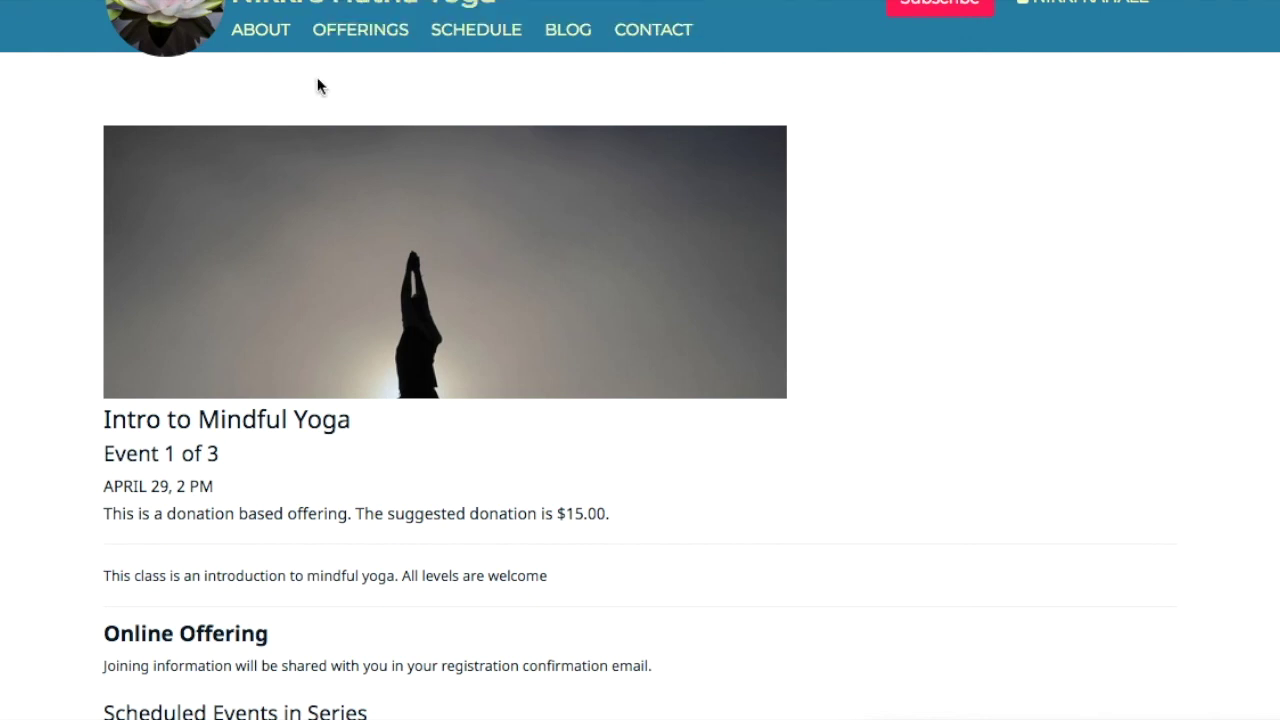
# - Review the Intro to Mindful Yoga series events on the website's Schedule page, and return to the home page
pyautogui.click(486, 42)
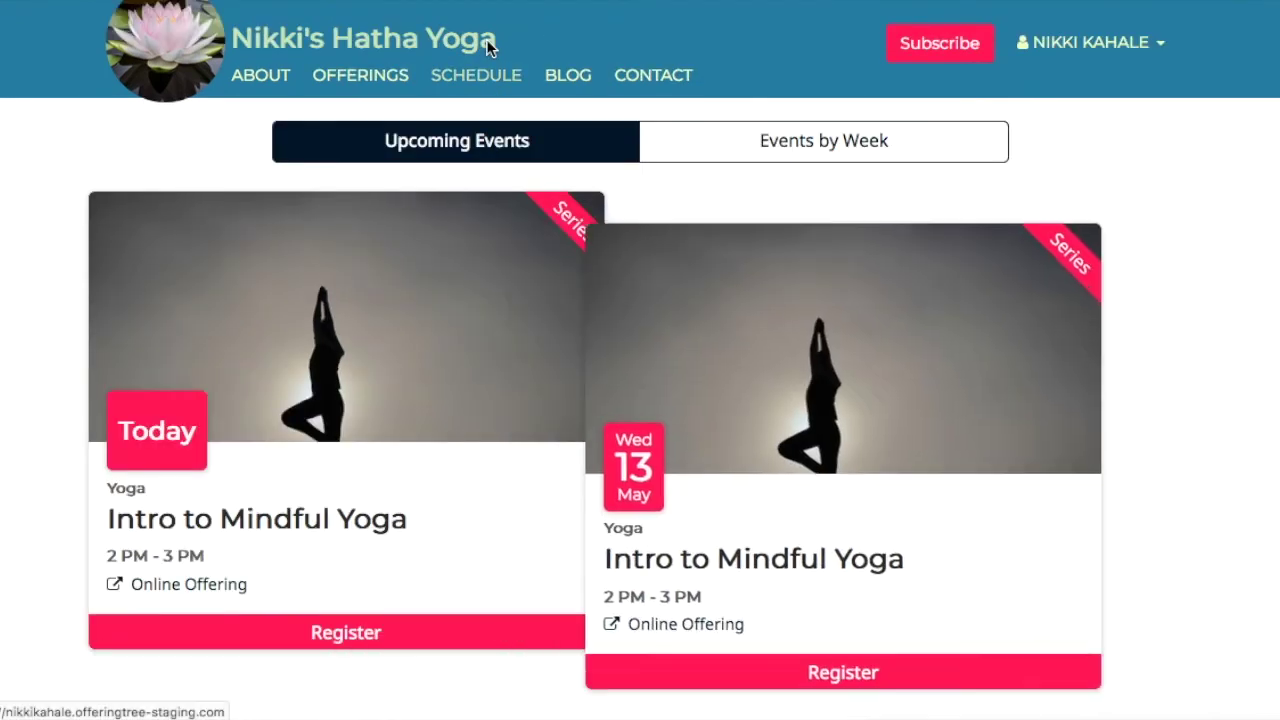
pyautogui.scroll(-2, 399, 453)
pyautogui.scroll(1, 399, 455)
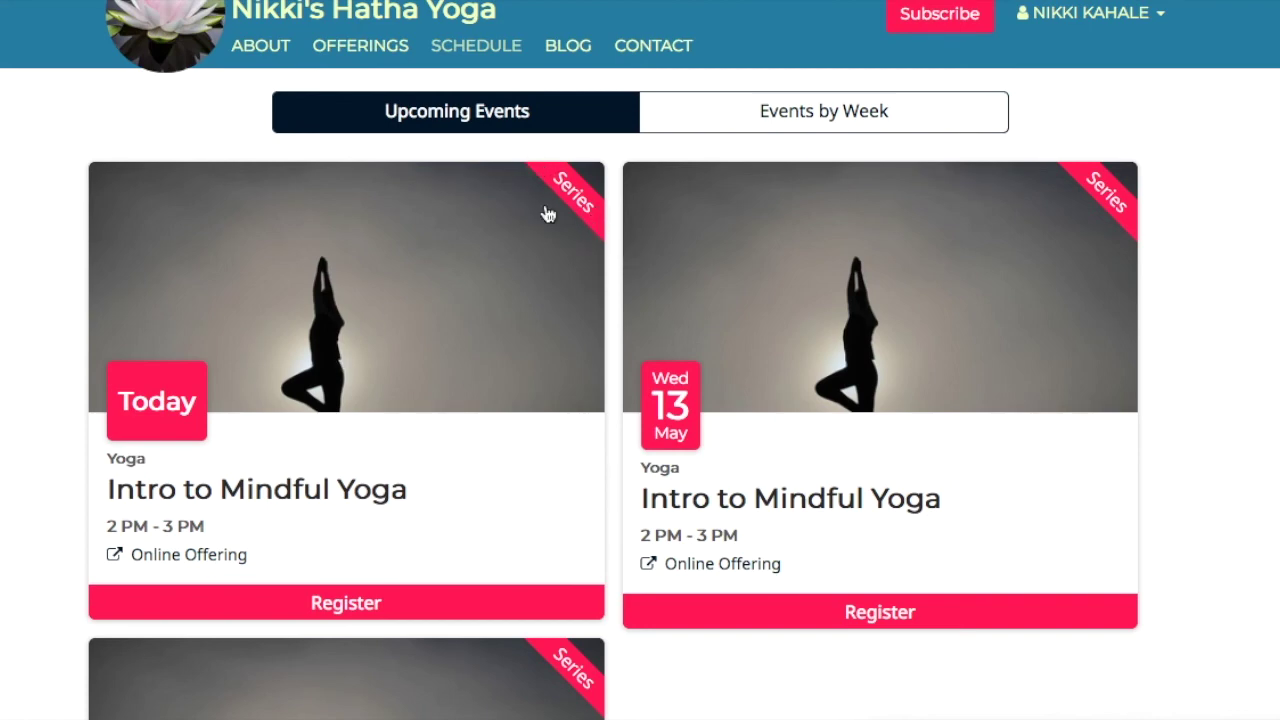
pyautogui.scroll(-2, 508, 463)
pyautogui.scroll(2, 511, 463)
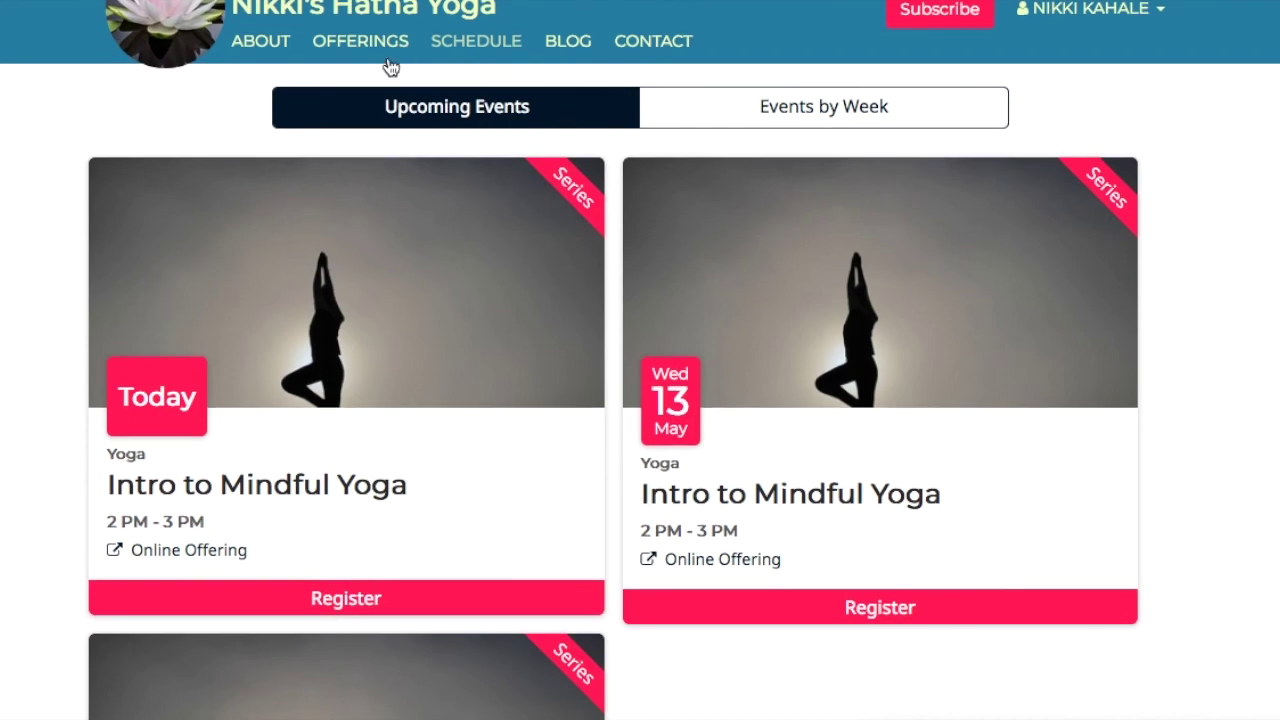
pyautogui.click(193, 22)
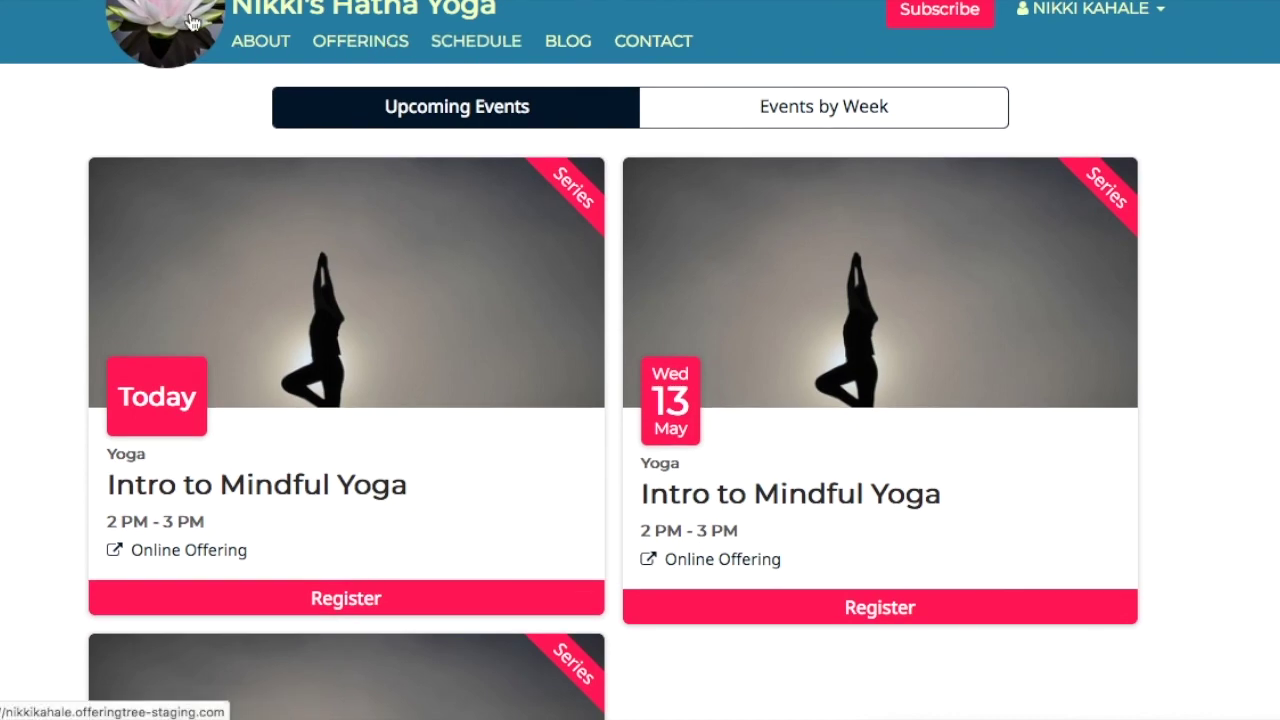